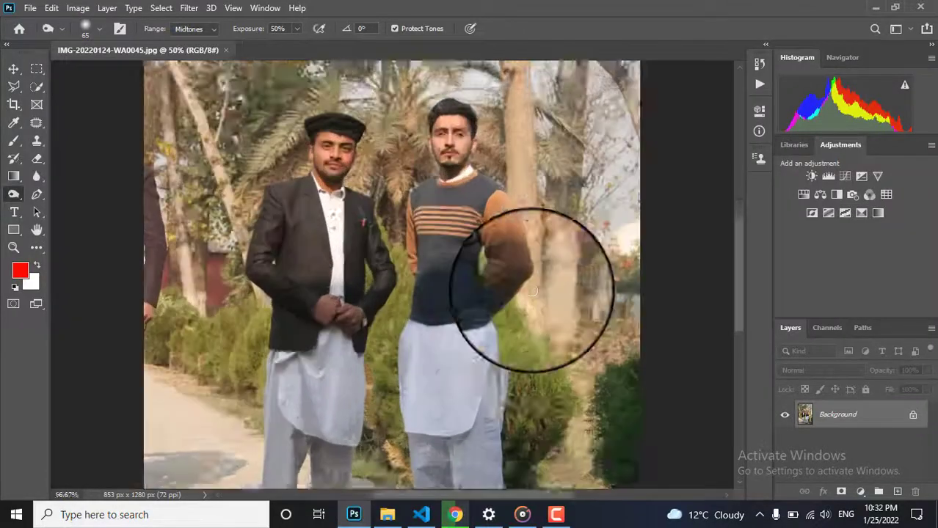
# Step: Duplicate the background photo onto a new layer
pyautogui.hotkey('ctrl', '-')
pyautogui.hotkey('ctrl', '-')
pyautogui.hotkey('ctrl', '-')
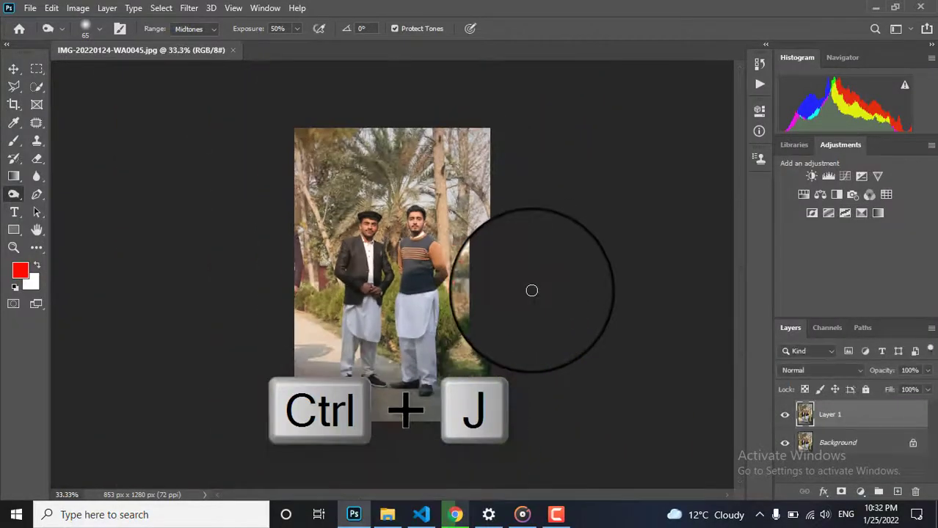
# Step: Set up the Burn tool with 30% exposure and the Highlights range
pyautogui.hotkey('ctrl', '+')
pyautogui.hotkey('ctrl', '+')
pyautogui.hotkey('ctrl', '+')
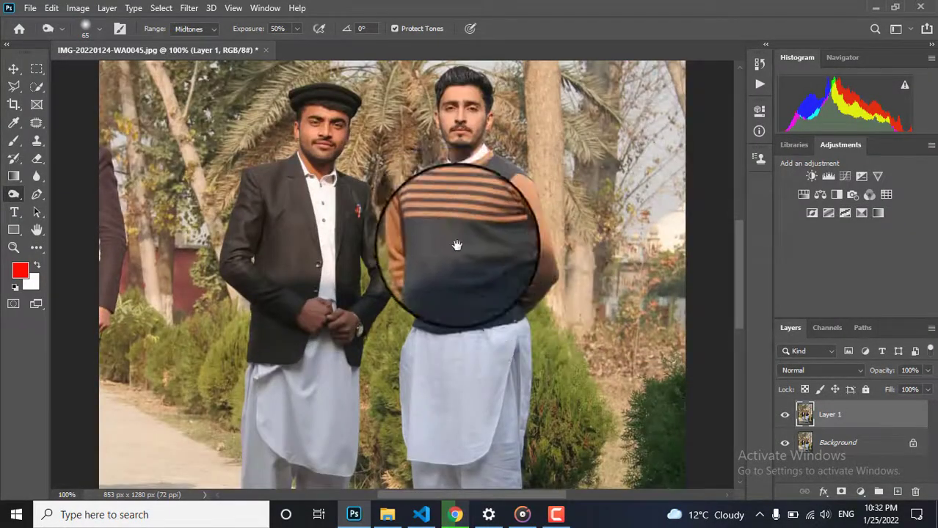
pyautogui.moveTo(457, 247); pyautogui.dragTo(482, 376)
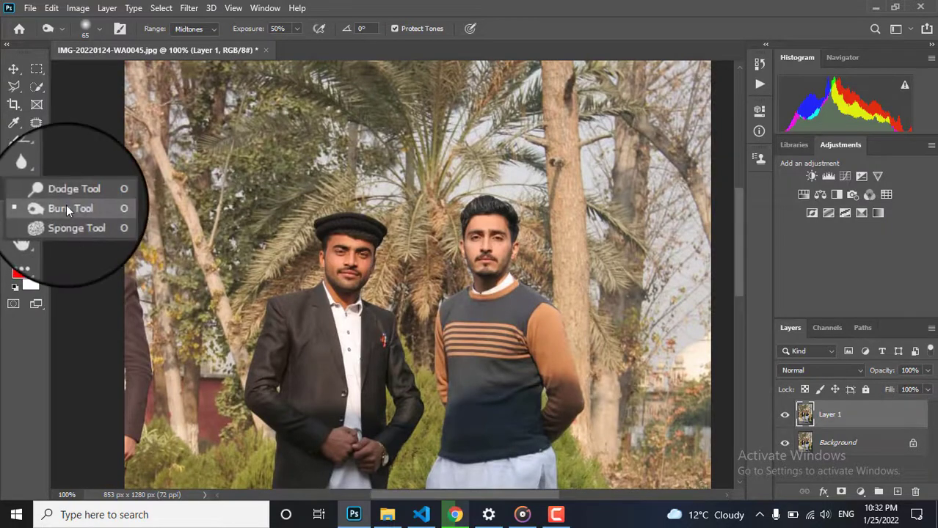
pyautogui.click(66, 209)
pyautogui.press('BackSpace')
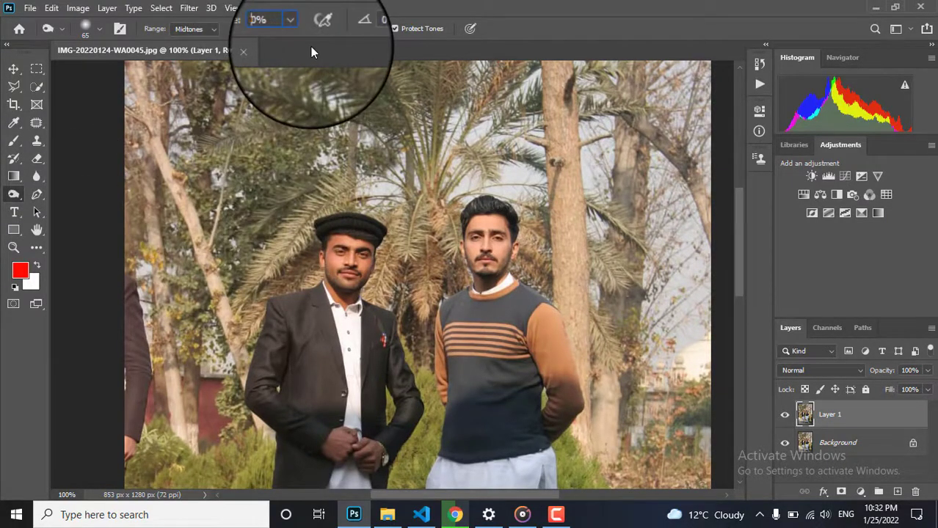
pyautogui.write('3')
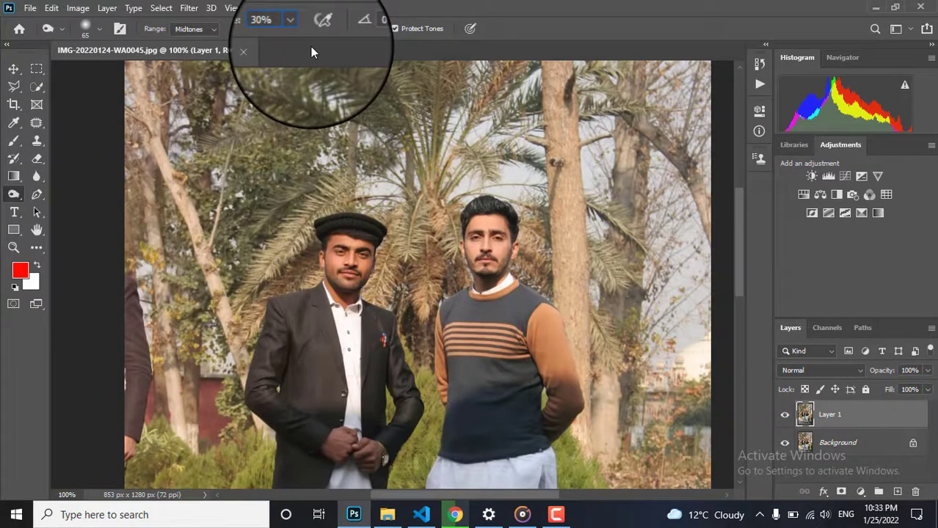
pyautogui.click(192, 29)
pyautogui.click(195, 59)
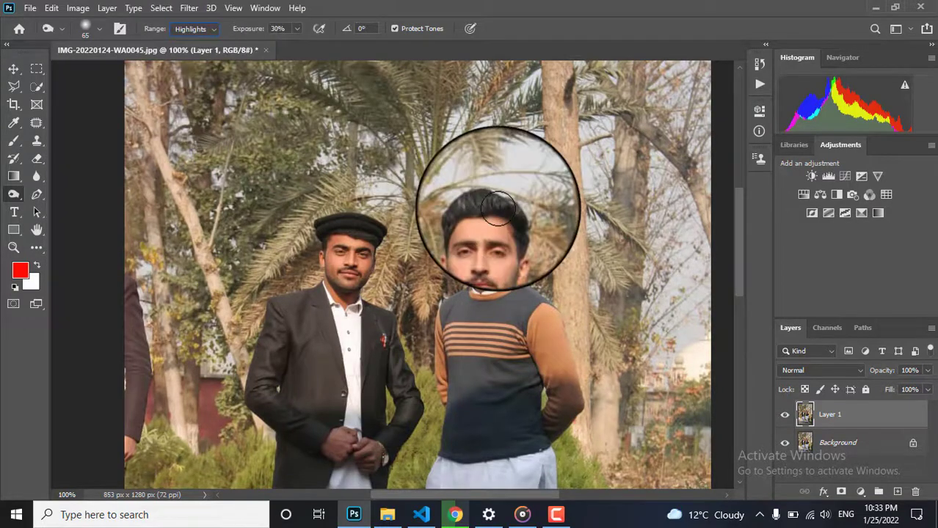
# Step: Switch the Burn range to Midtones and darken the face of the man in the striped sweater
pyautogui.scroll(5, 497, 209)
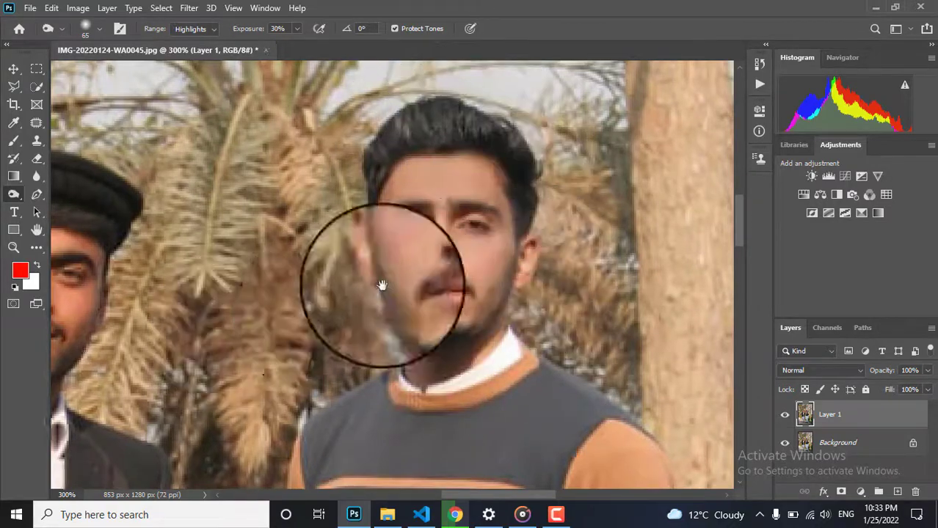
pyautogui.moveTo(382, 285); pyautogui.dragTo(646, 212)
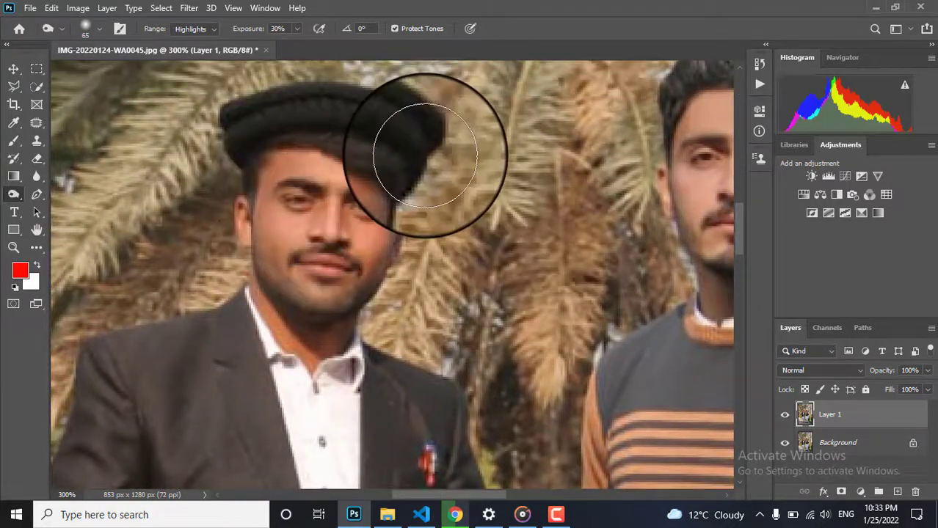
pyautogui.hotkey('ctrl', '-')
pyautogui.hotkey('ctrl', '-')
pyautogui.hotkey('ctrl', '-')
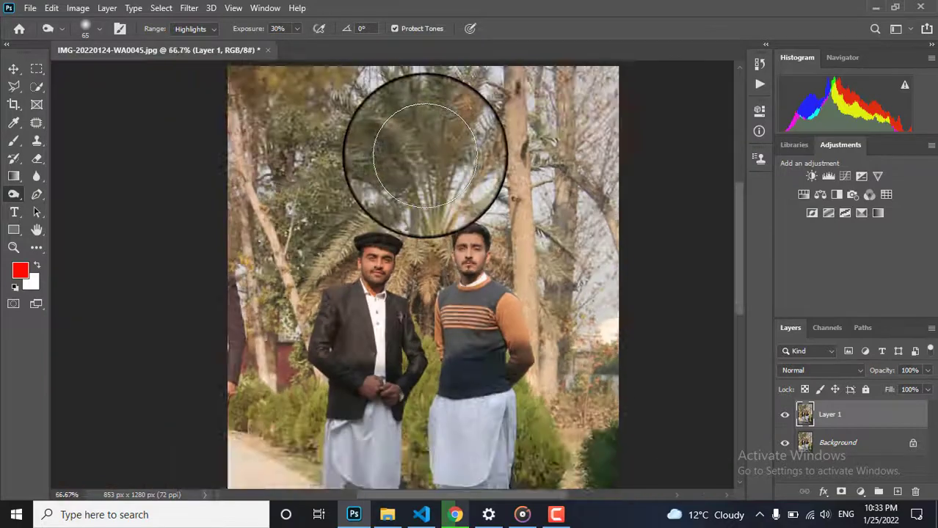
pyautogui.click(187, 28)
pyautogui.click(207, 51)
pyautogui.moveTo(473, 238)
pyautogui.mouseDown()
pyautogui.moveTo(461, 253)
pyautogui.moveTo(473, 255)
pyautogui.moveTo(464, 238)
pyautogui.moveTo(482, 251)
pyautogui.mouseUp()
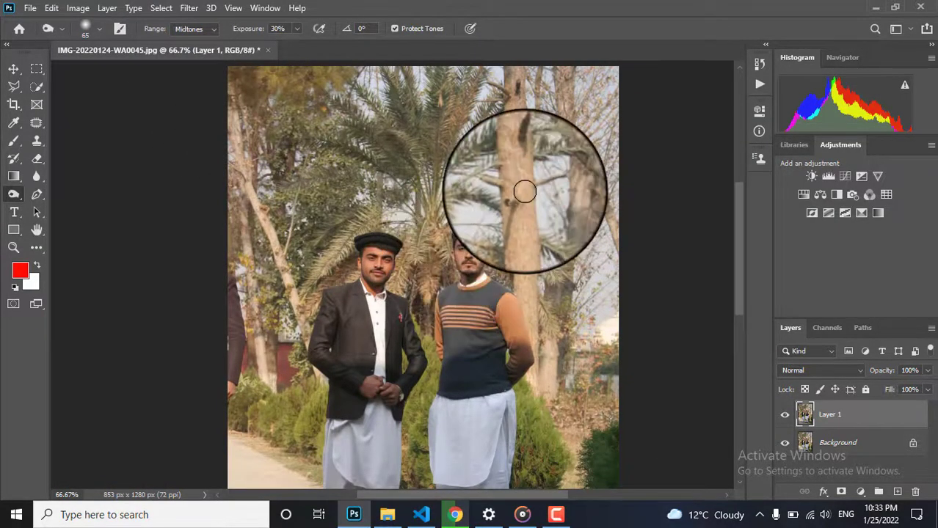
pyautogui.hotkey('ctrl', '+')
pyautogui.hotkey('ctrl', '+')
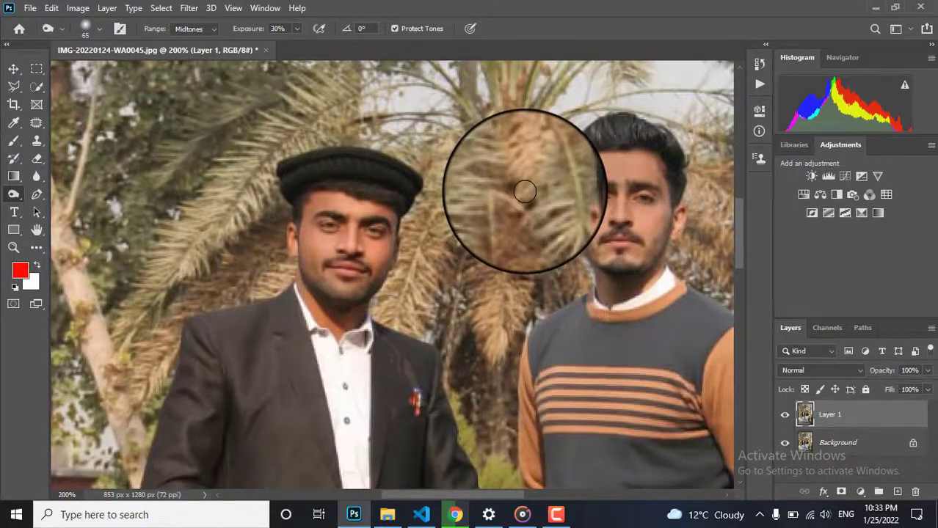
# Step: Open the Camera Raw filter on the duplicated layer and set Temperature to -12 and Tint to -4
pyautogui.hotkey('ctrl', '-')
pyautogui.hotkey('ctrl', '-')
pyautogui.hotkey('ctrl', '-')
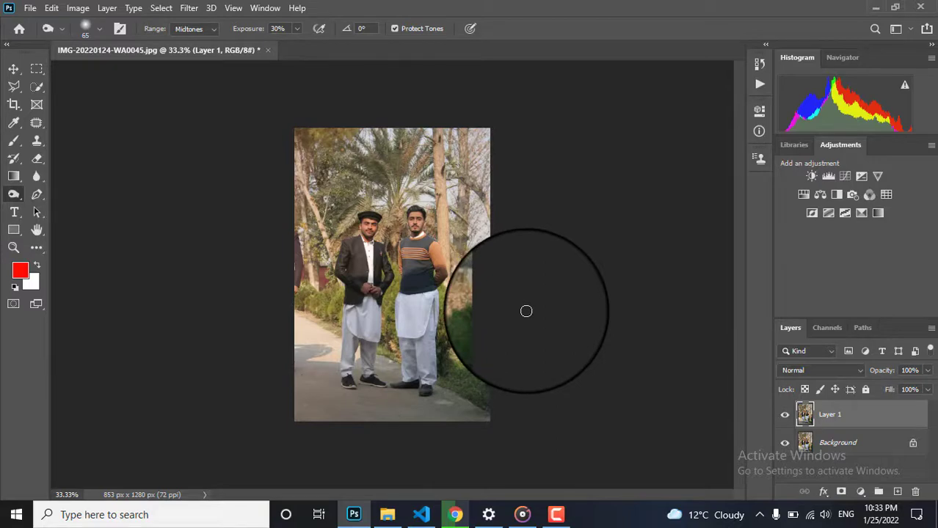
pyautogui.hotkey('ctrl', 'shift', 'a')
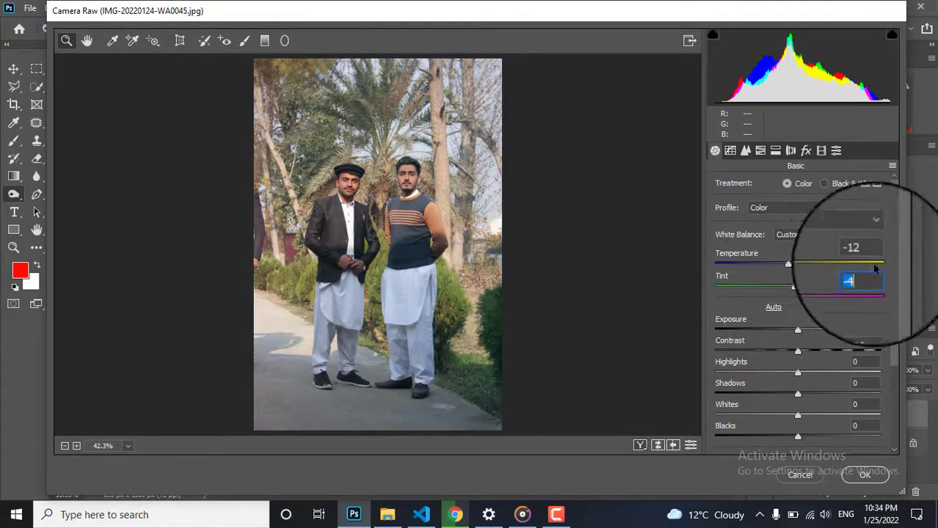
# Step: Adjust the basic tones to Contrast +10, Highlights -78, Shadows +13, Whites -32 and Blacks -14
pyautogui.moveTo(892, 242); pyautogui.dragTo(893, 286)
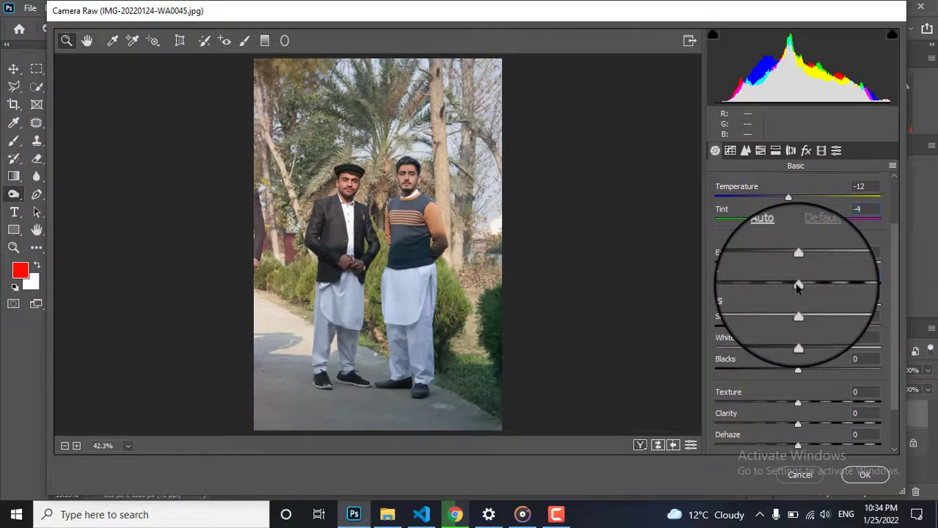
pyautogui.moveTo(798, 285); pyautogui.dragTo(736, 308)
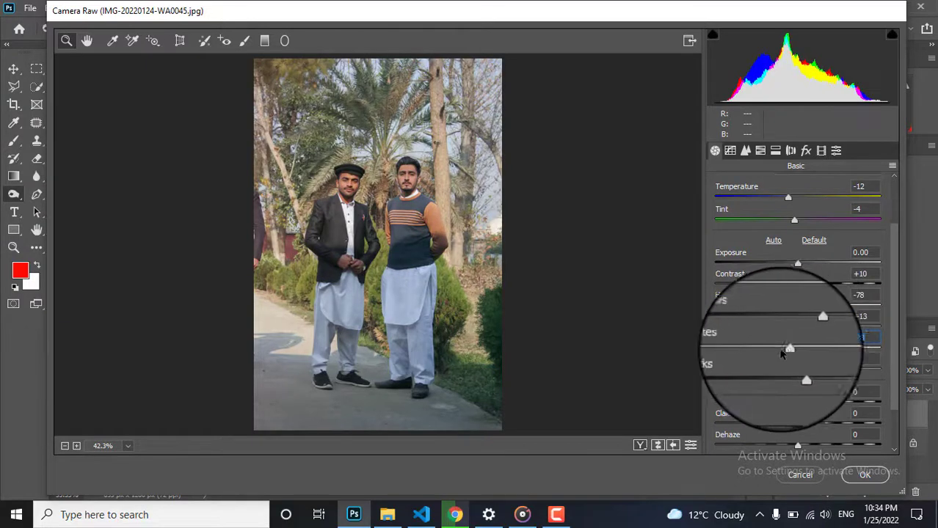
pyautogui.moveTo(782, 352); pyautogui.dragTo(773, 351)
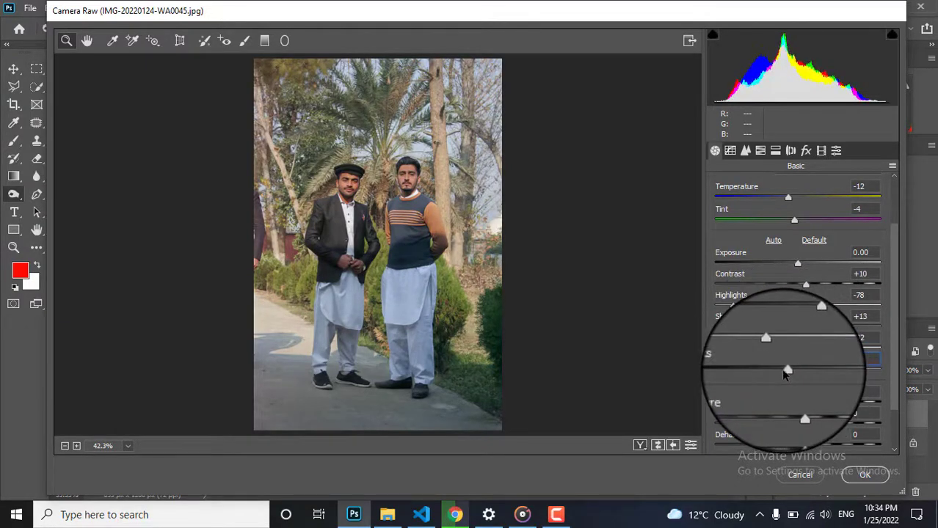
# Step: Set Texture to +6, Clarity to +56 and Dehaze to +8
pyautogui.moveTo(893, 326); pyautogui.dragTo(891, 377)
pyautogui.moveTo(795, 368); pyautogui.dragTo(828, 369)
pyautogui.click(423, 255)
pyautogui.moveTo(321, 164); pyautogui.dragTo(453, 265)
pyautogui.moveTo(827, 369); pyautogui.dragTo(833, 369)
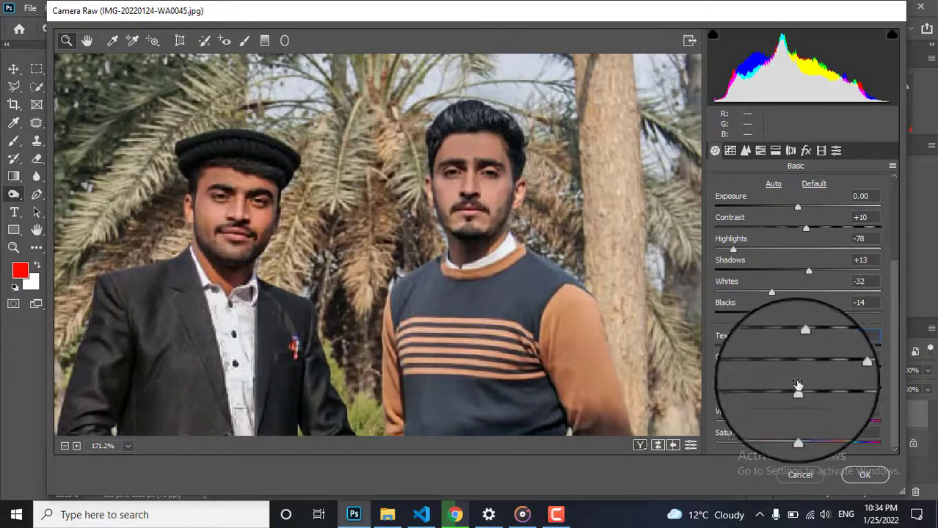
pyautogui.moveTo(805, 392); pyautogui.dragTo(807, 392)
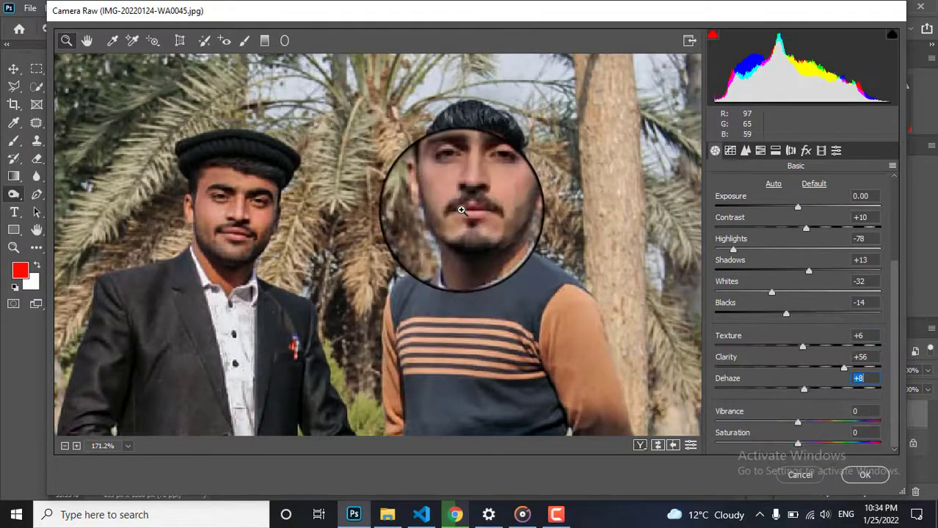
pyautogui.scroll(-3, 464, 208)
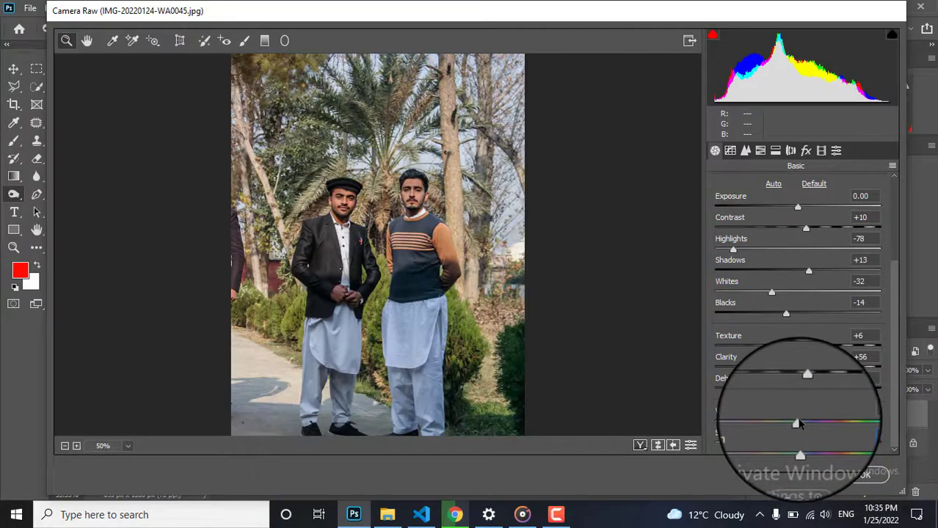
# Step: In the parametric tone curve, set Highlights to -63 and shift the midpoint divider slightly towards the bright tones
pyautogui.click(730, 150)
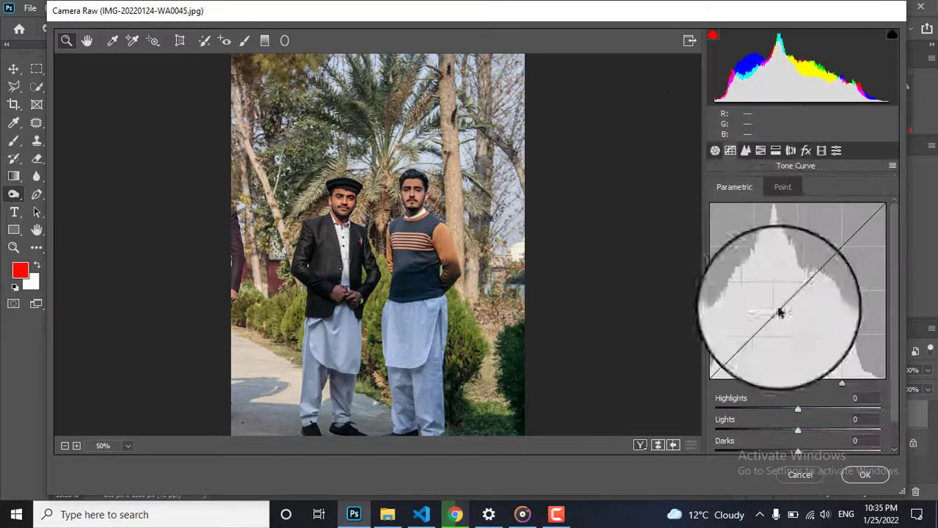
pyautogui.scroll(-2, 862, 319)
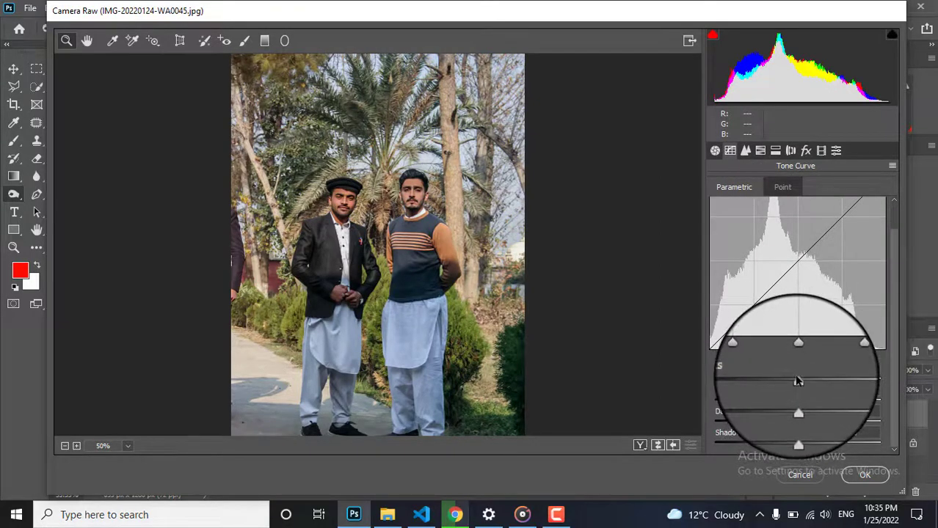
pyautogui.moveTo(779, 381); pyautogui.dragTo(726, 383)
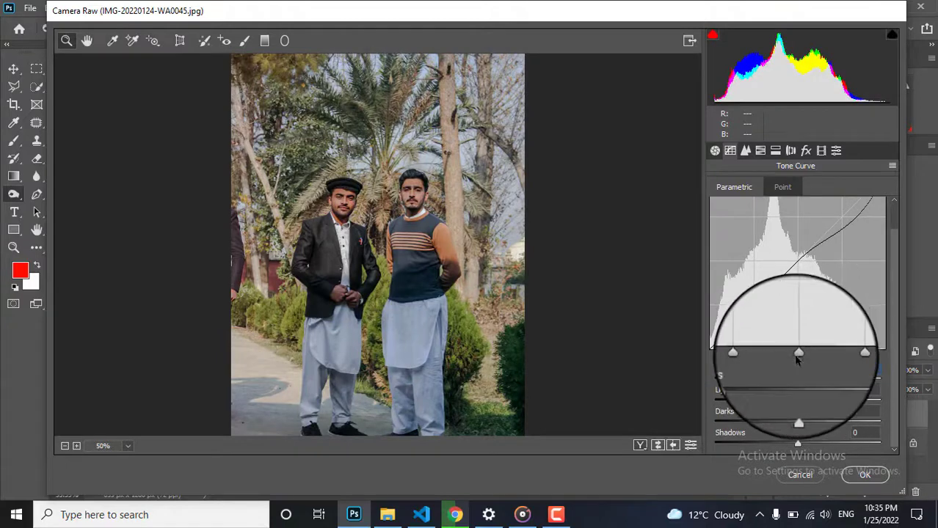
pyautogui.moveTo(823, 355)
pyautogui.mouseDown()
pyautogui.moveTo(795, 357)
pyautogui.moveTo(814, 357)
pyautogui.mouseUp()
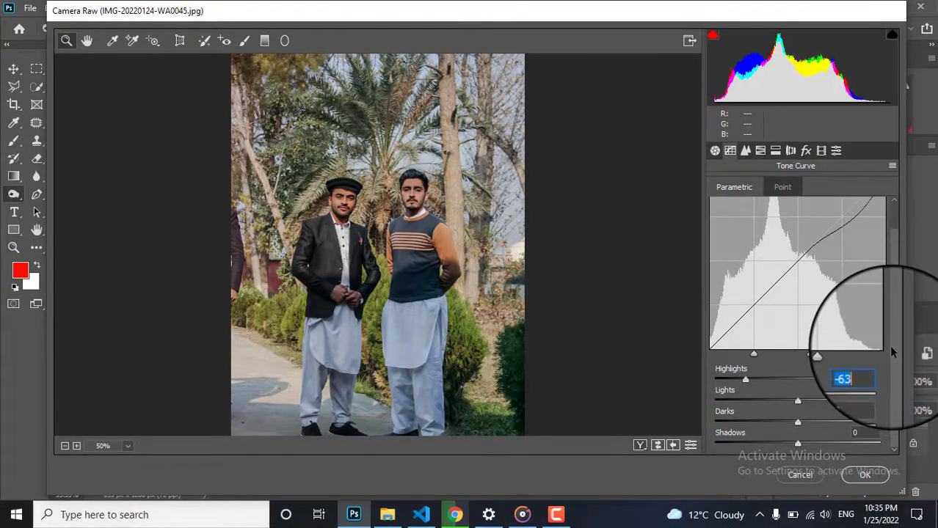
# Step: Set the sharpening Amount to 16 and slightly raise the luminance noise reduction
pyautogui.click(745, 150)
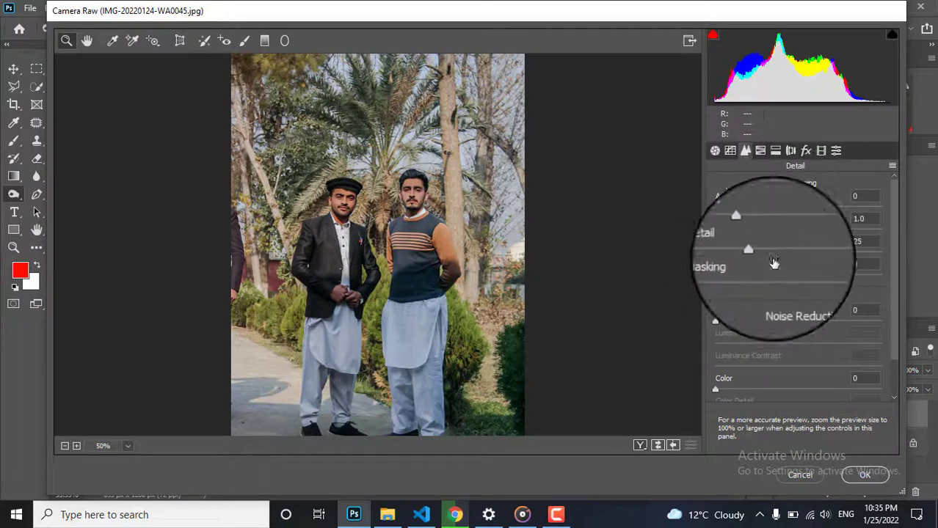
pyautogui.moveTo(731, 211); pyautogui.dragTo(732, 211)
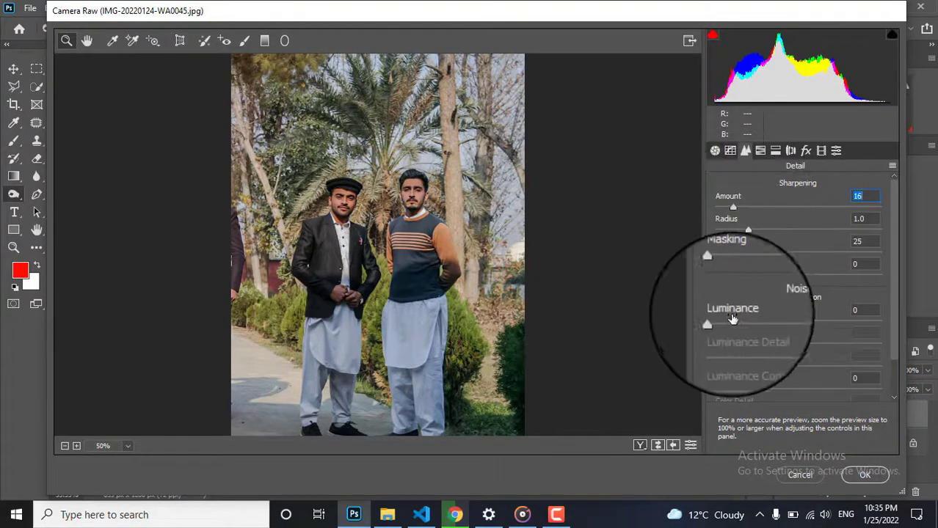
pyautogui.click(722, 320)
# Step: Adjust the HSL saturation to Greens +100, Yellows +47, Aquas +4, Blues +23 and Reds +15
pyautogui.click(760, 151)
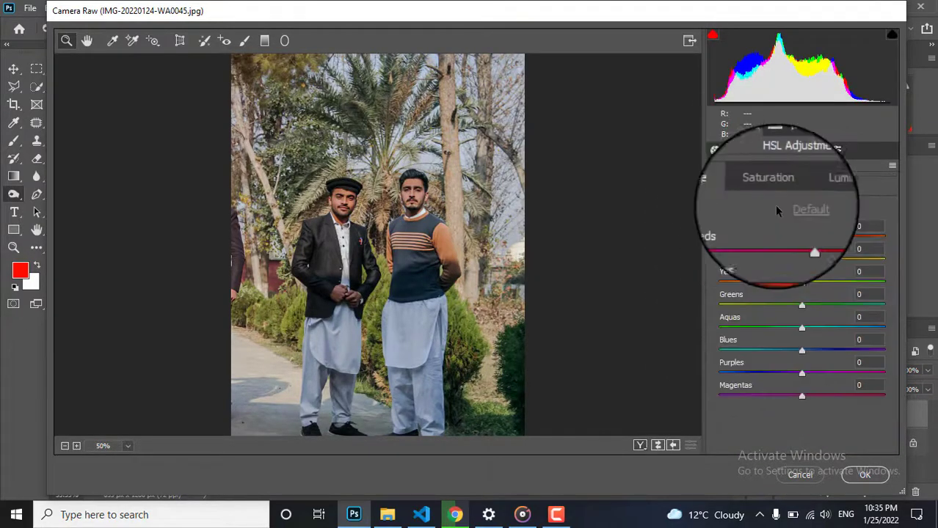
pyautogui.click(771, 187)
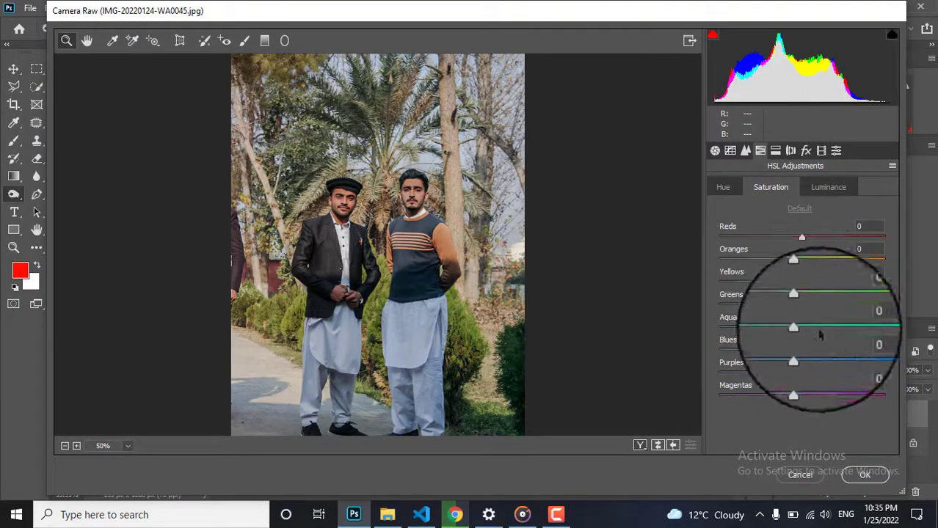
pyautogui.moveTo(799, 309); pyautogui.dragTo(866, 297)
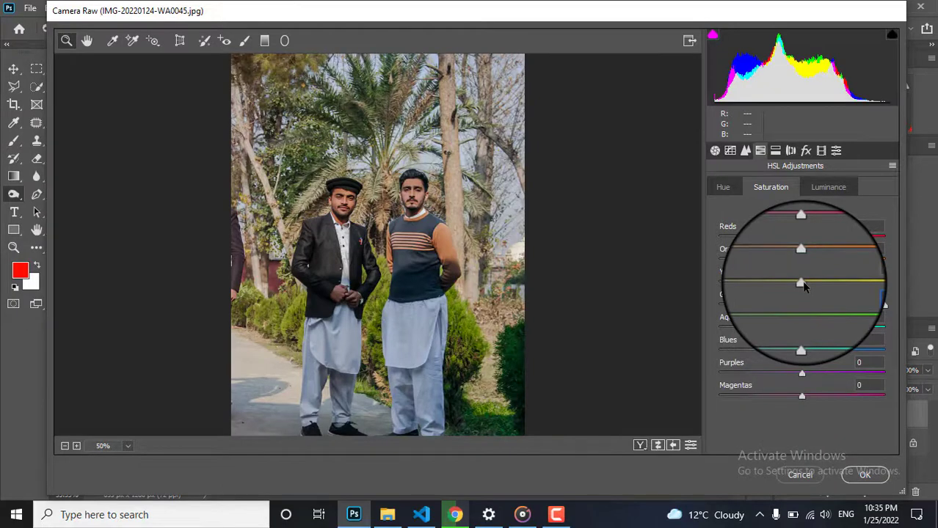
pyautogui.moveTo(803, 286); pyautogui.dragTo(842, 286)
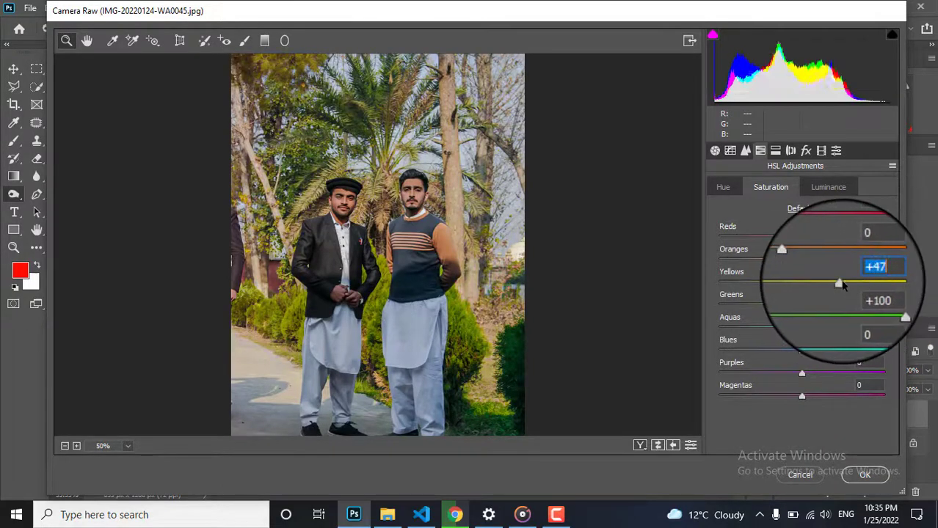
pyautogui.moveTo(802, 352); pyautogui.dragTo(810, 331)
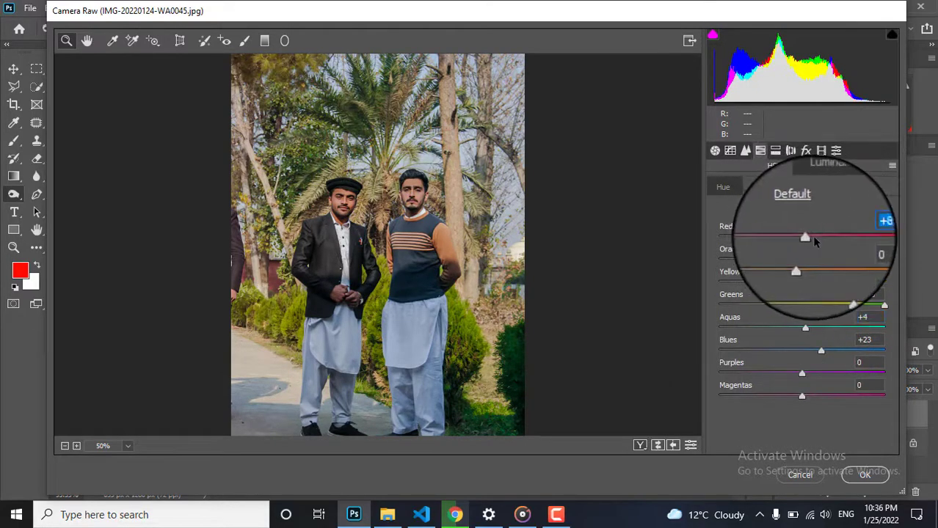
# Step: Shift the HSL hues to Greens -100, Aquas -100, Blues -15 and Purples -59
pyautogui.click(722, 187)
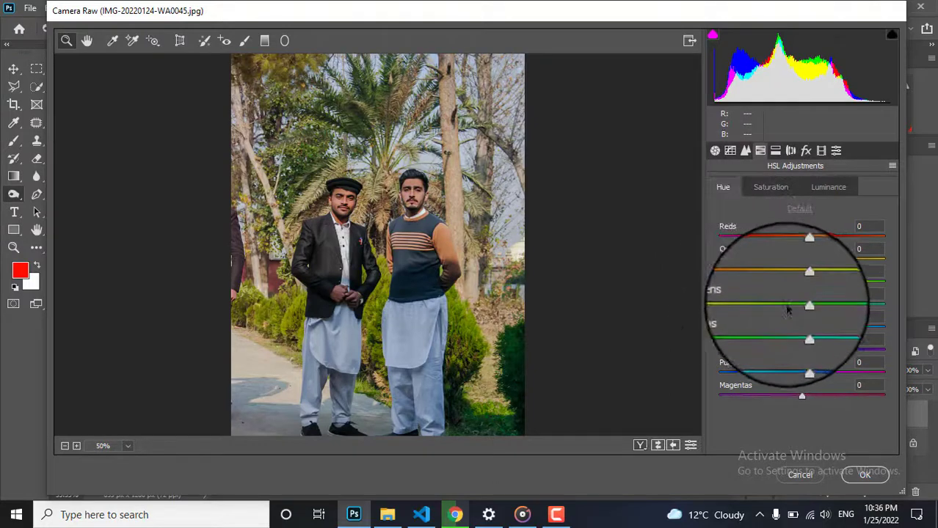
pyautogui.moveTo(787, 310); pyautogui.dragTo(752, 314)
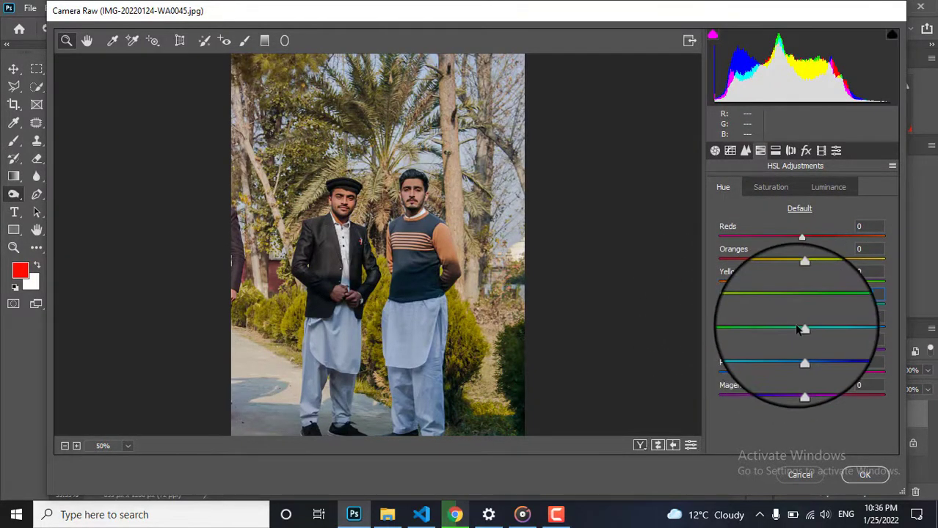
pyautogui.moveTo(797, 327); pyautogui.dragTo(712, 329)
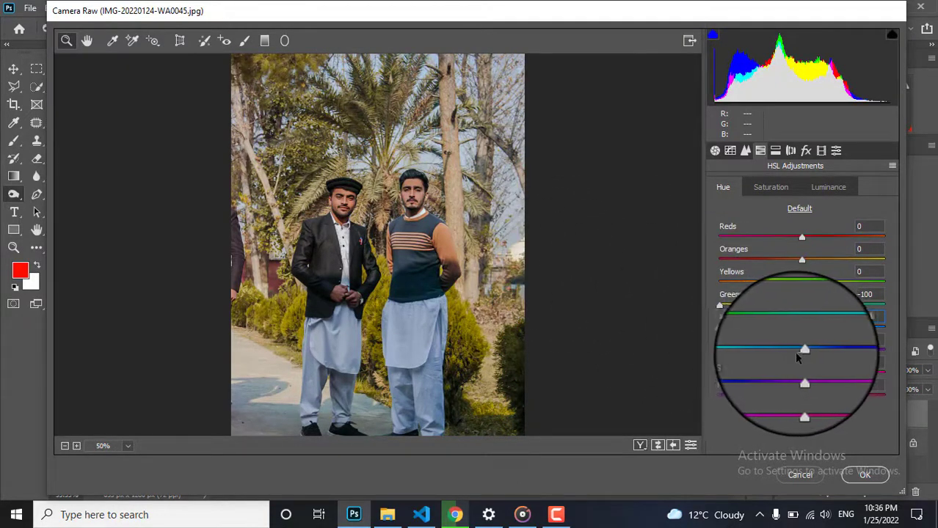
pyautogui.moveTo(792, 356); pyautogui.dragTo(738, 377)
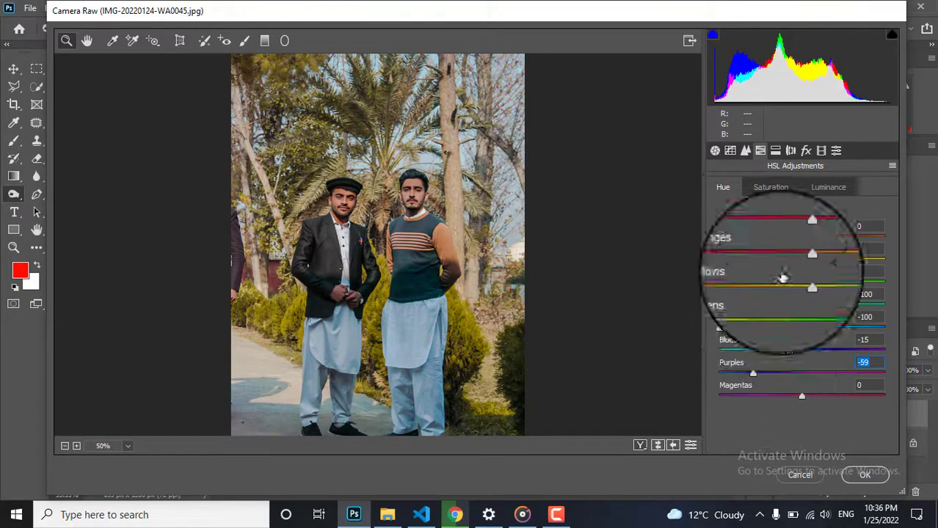
# Step: In the HSL adjustments, set the Blues saturation to +59 and slightly lower the Blues luminance and the Oranges saturation
pyautogui.click(778, 188)
pyautogui.moveTo(819, 350); pyautogui.dragTo(862, 353)
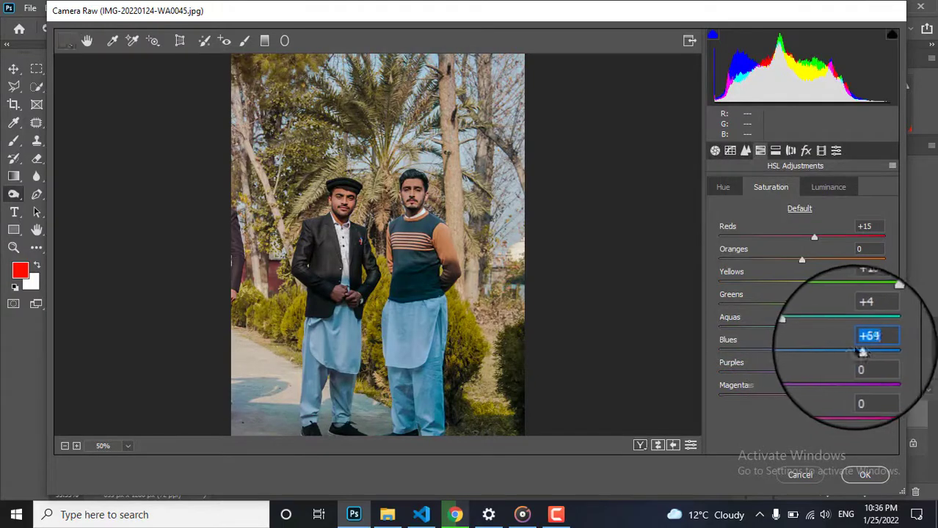
pyautogui.click(829, 187)
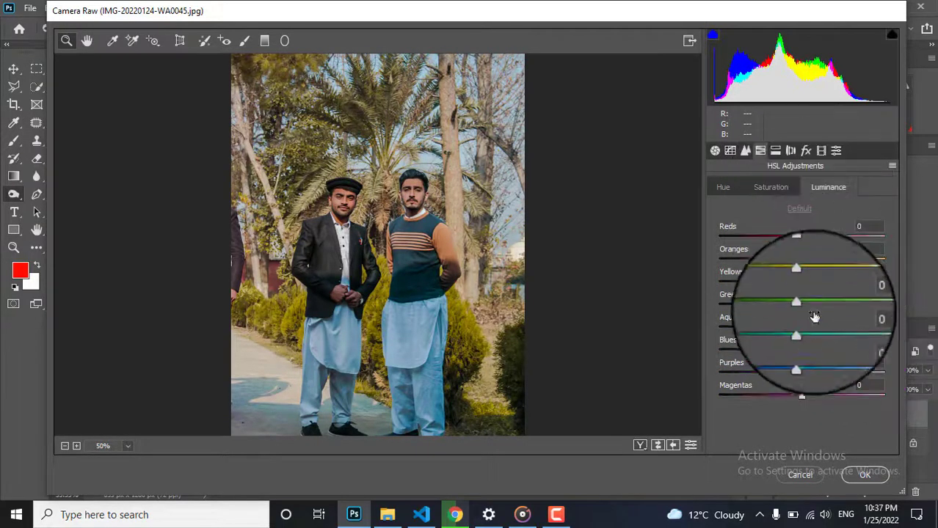
pyautogui.moveTo(801, 351); pyautogui.dragTo(782, 354)
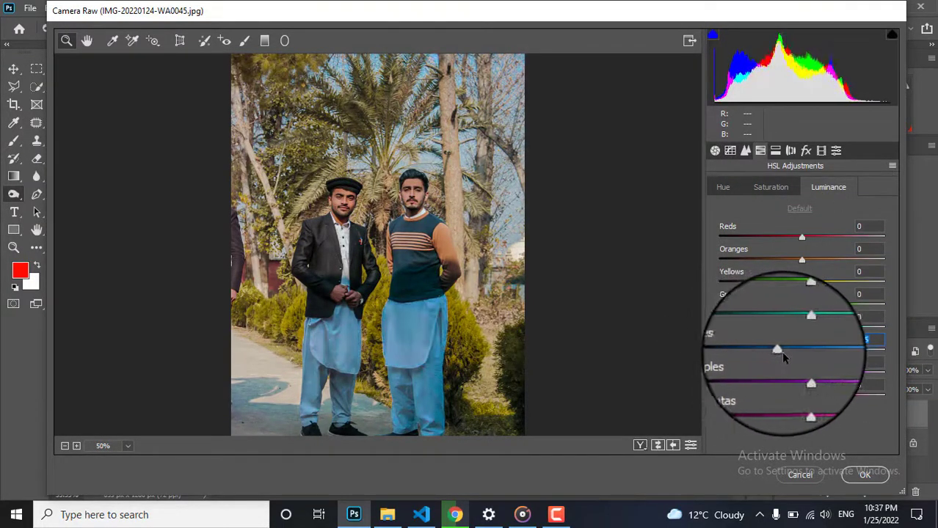
pyautogui.click(771, 188)
pyautogui.moveTo(310, 177); pyautogui.dragTo(419, 292)
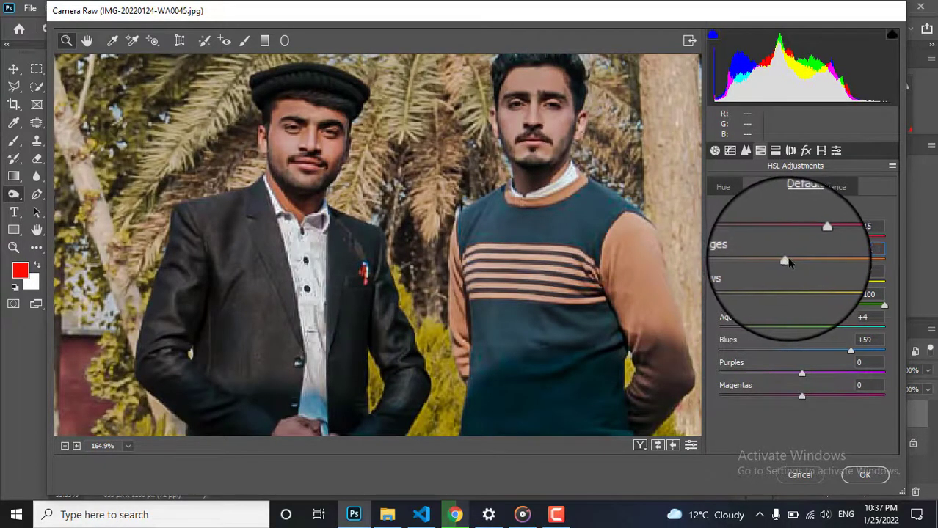
# Step: Add split toning to the highlights with Hue 59 and Saturation 16, keeping the shadows Saturation at 0
pyautogui.click(774, 150)
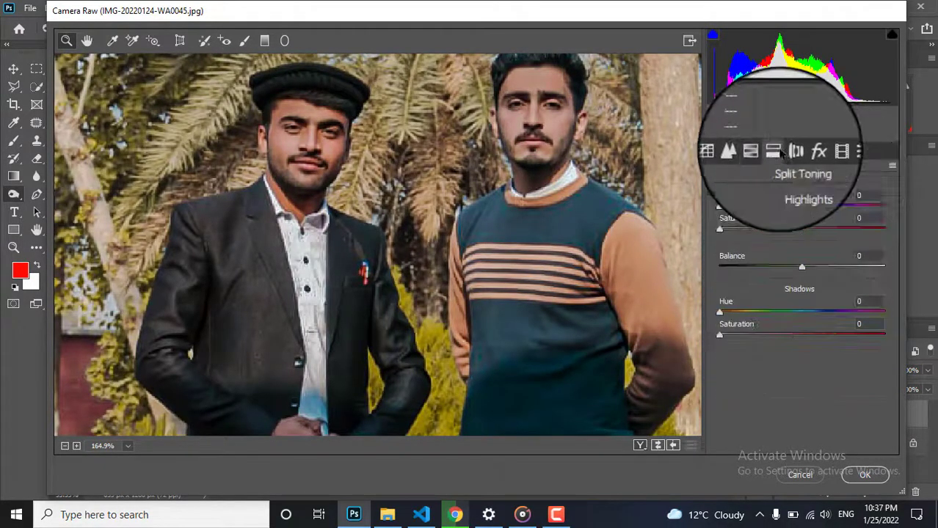
pyautogui.keyDown('alt'); pyautogui.click(518, 157); pyautogui.keyUp('alt')
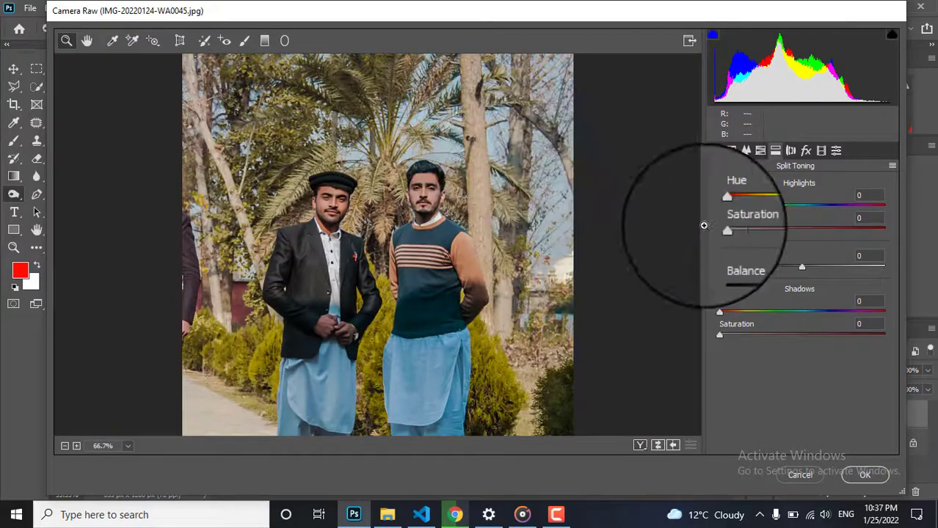
pyautogui.moveTo(720, 228); pyautogui.dragTo(850, 231)
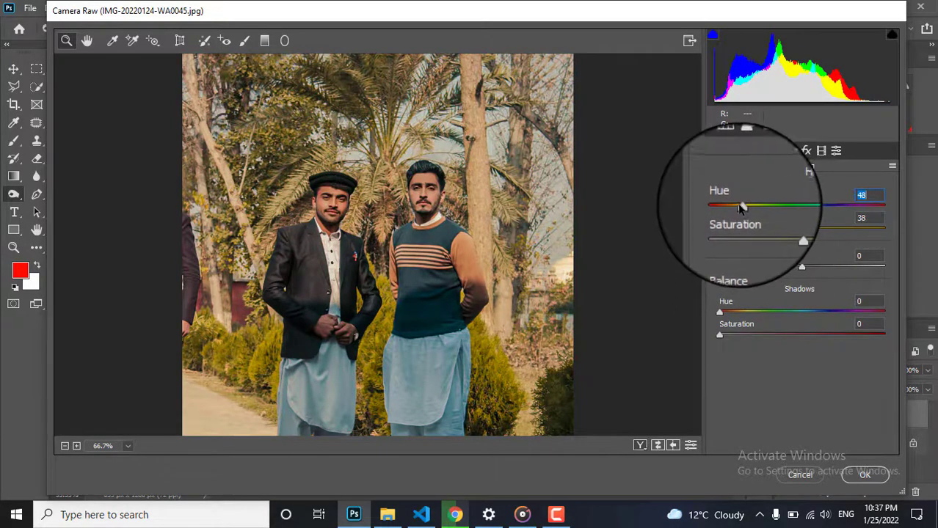
pyautogui.moveTo(770, 231); pyautogui.dragTo(745, 235)
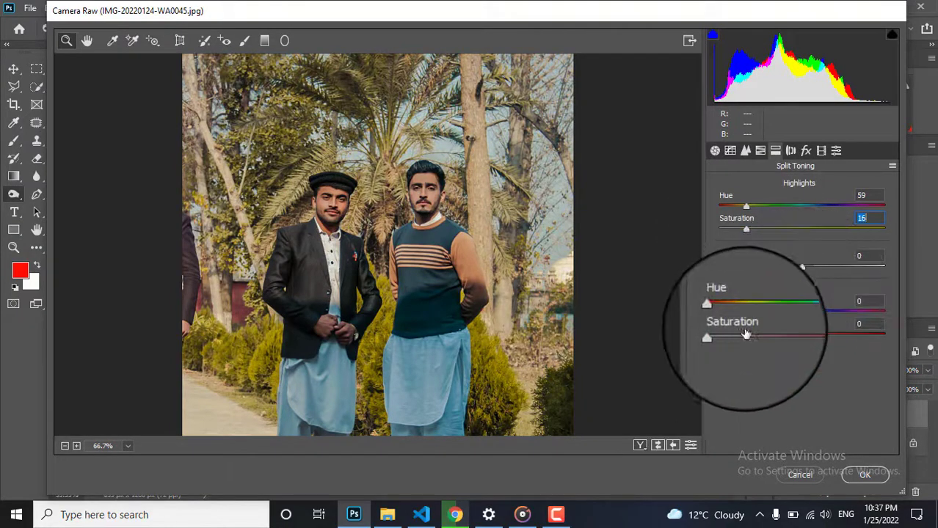
pyautogui.moveTo(737, 330); pyautogui.dragTo(695, 335)
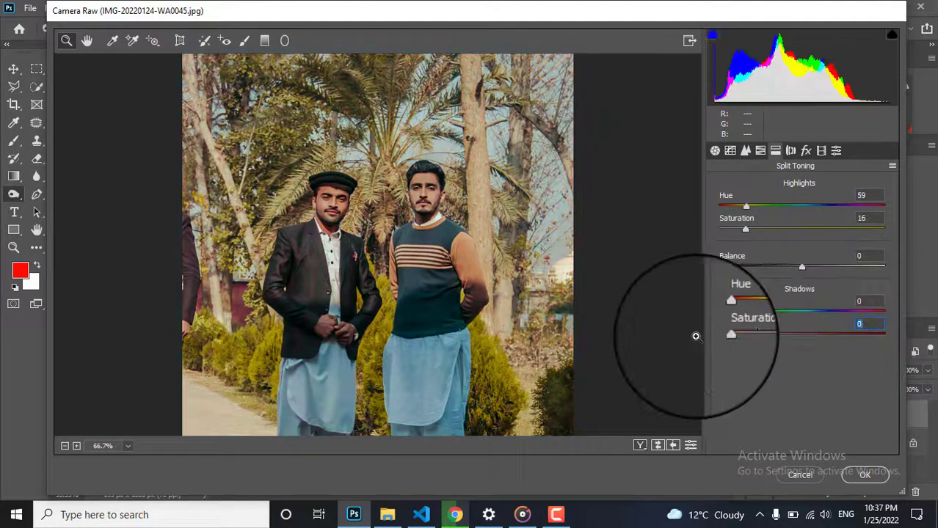
pyautogui.click(694, 335)
# Step: Try lens corrections with a green defringe Amount of 1 and a vignetting Amount of -43
pyautogui.click(791, 149)
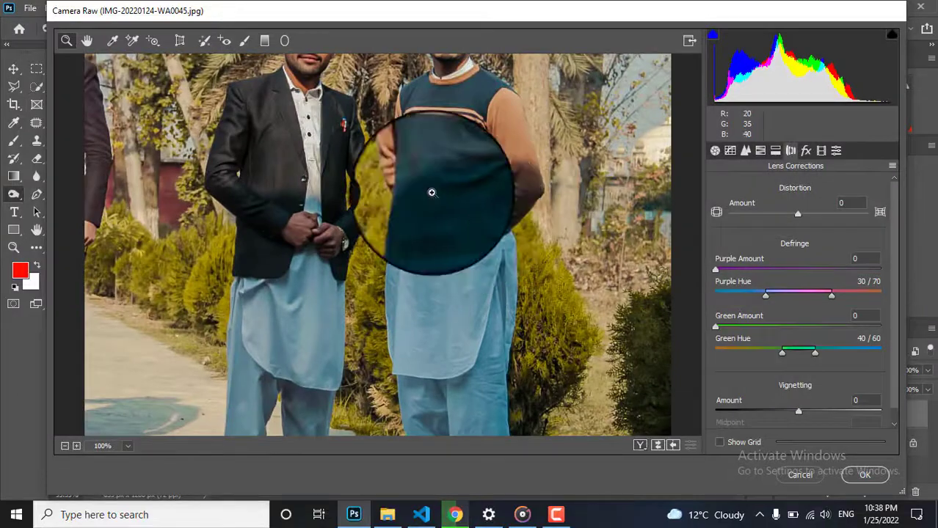
pyautogui.moveTo(429, 191); pyautogui.dragTo(448, 326)
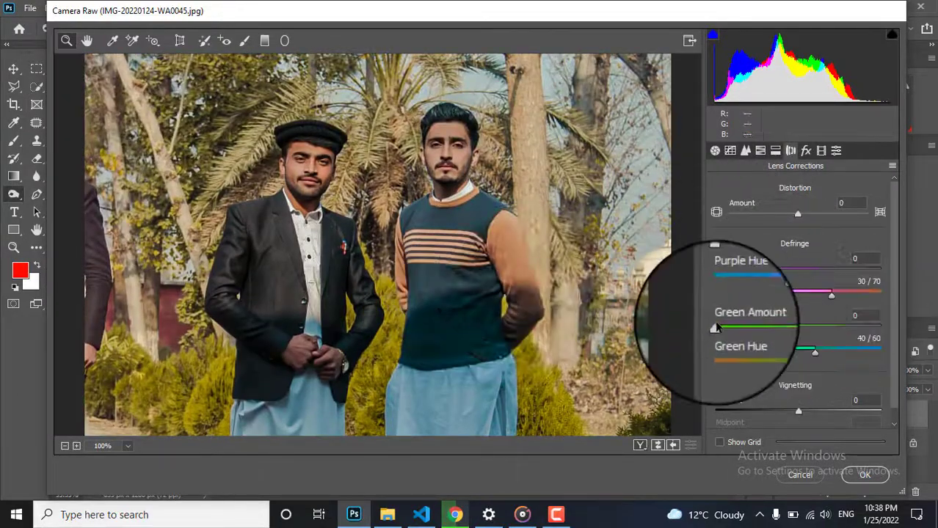
pyautogui.moveTo(719, 327); pyautogui.dragTo(727, 328)
pyautogui.scroll(-1, 858, 323)
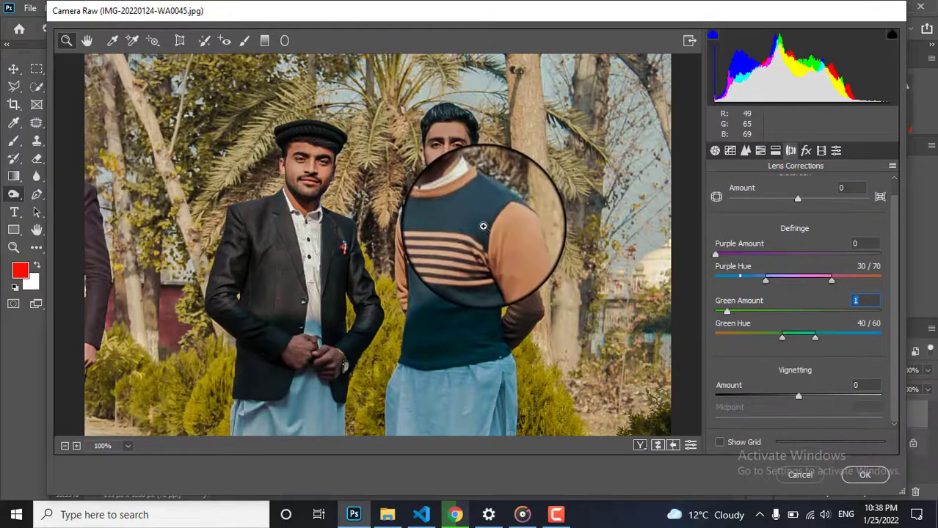
pyautogui.hotkey('ctrl', '-')
pyautogui.hotkey('ctrl', '-')
pyautogui.moveTo(798, 396); pyautogui.dragTo(753, 396)
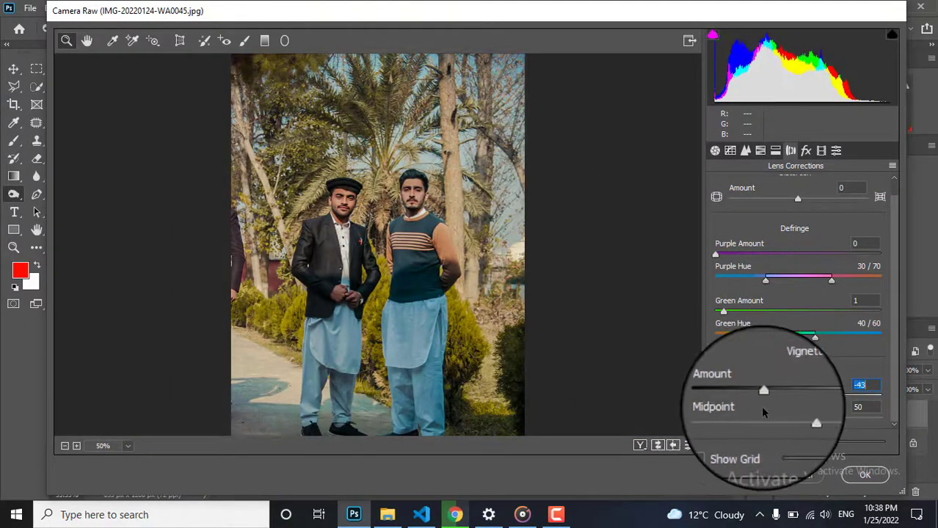
# Step: Switch from the Adjustment Brush to the Hand tool and apply the Camera Raw adjustments to Layer 1
pyautogui.press('space')
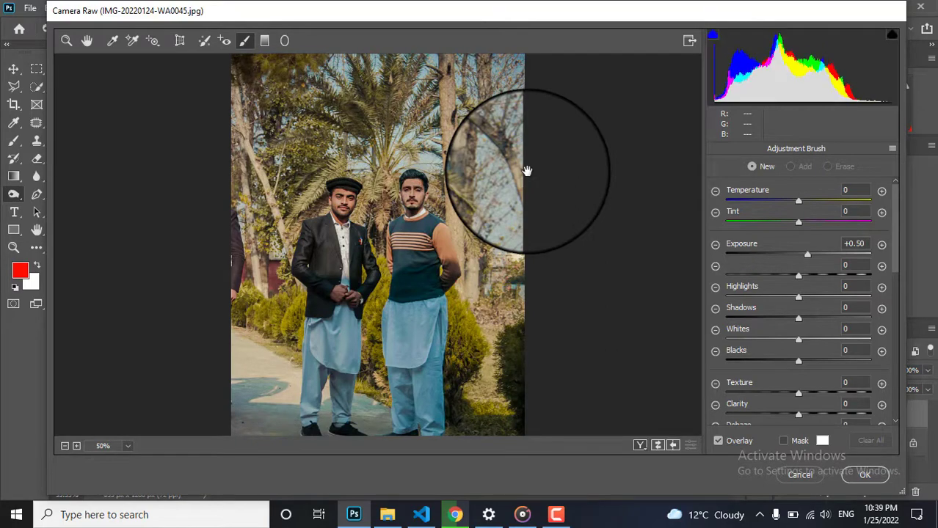
pyautogui.click(86, 40)
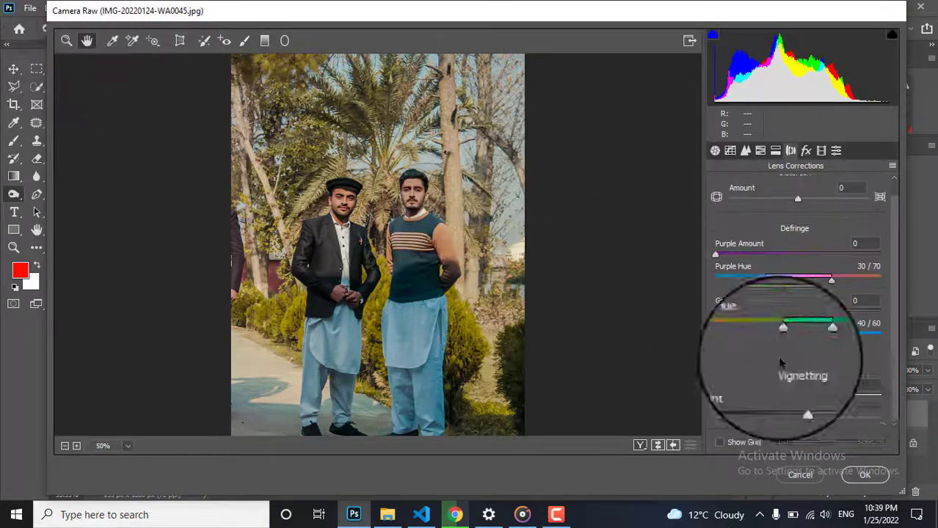
pyautogui.click(864, 476)
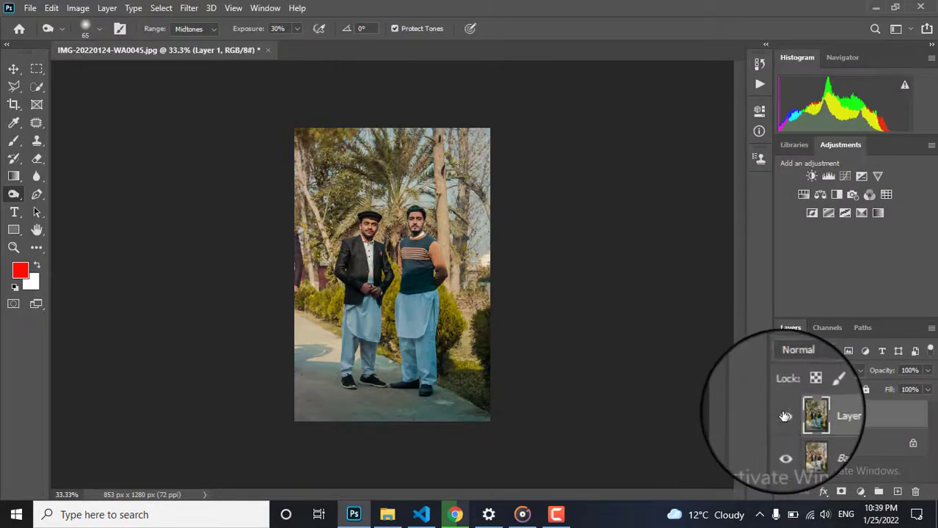
# Step: Set up the Burn tool with the Highlights range and a 180 px brush
pyautogui.hotkey('ctrl', '+')
pyautogui.hotkey('ctrl', '+')
pyautogui.hotkey('ctrl', '-')
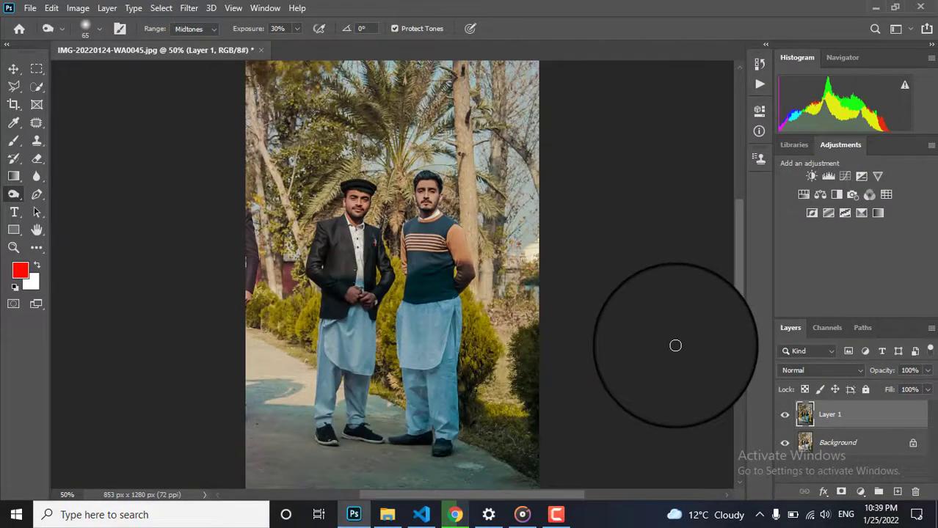
pyautogui.rightClick(15, 196)
pyautogui.click(56, 209)
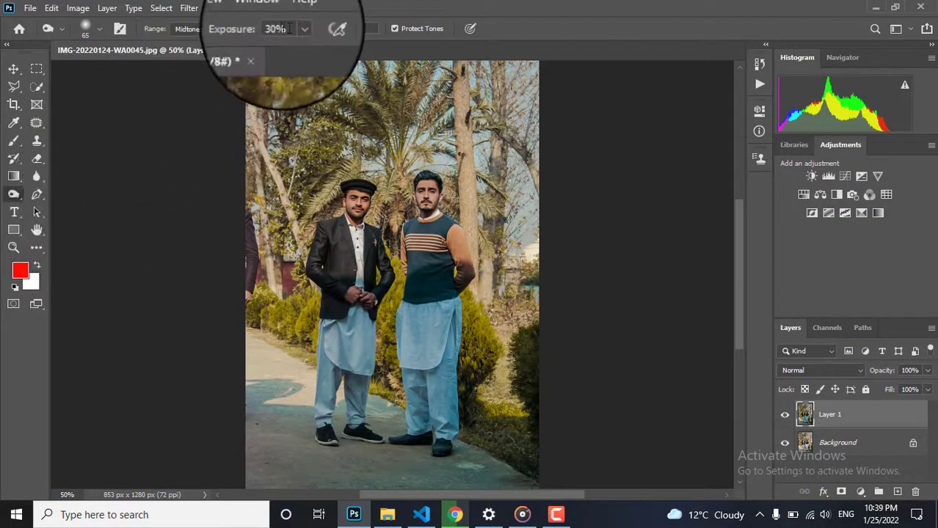
pyautogui.click(189, 28)
pyautogui.click(198, 62)
pyautogui.click(99, 29)
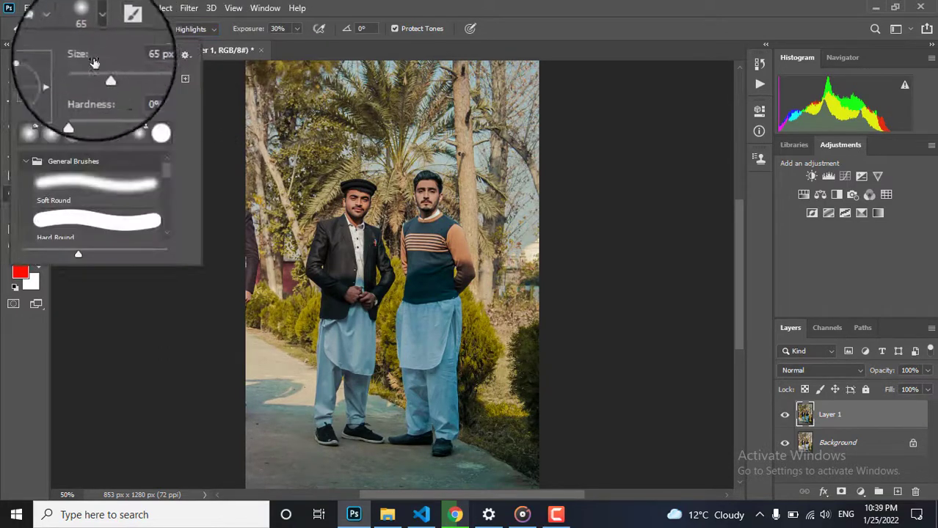
pyautogui.moveTo(106, 76); pyautogui.dragTo(139, 76)
# Step: Burn the highlights of the background around the two men, including the bright sky and trees near the photo's edge
pyautogui.moveTo(512, 80)
pyautogui.mouseDown()
pyautogui.moveTo(522, 79)
pyautogui.moveTo(523, 167)
pyautogui.moveTo(529, 148)
pyautogui.mouseUp()
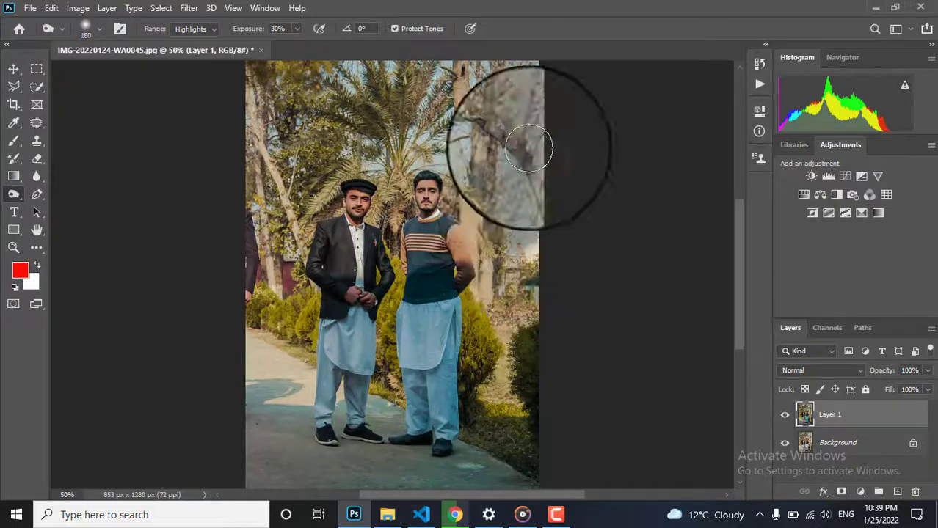
pyautogui.hotkey('ctrl', '+')
pyautogui.hotkey('ctrl', '+')
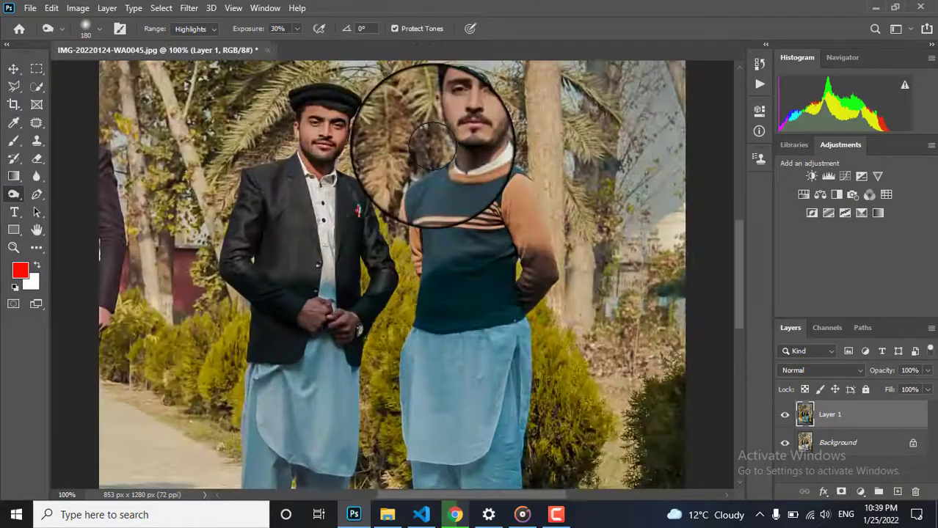
pyautogui.moveTo(435, 151); pyautogui.dragTo(415, 340)
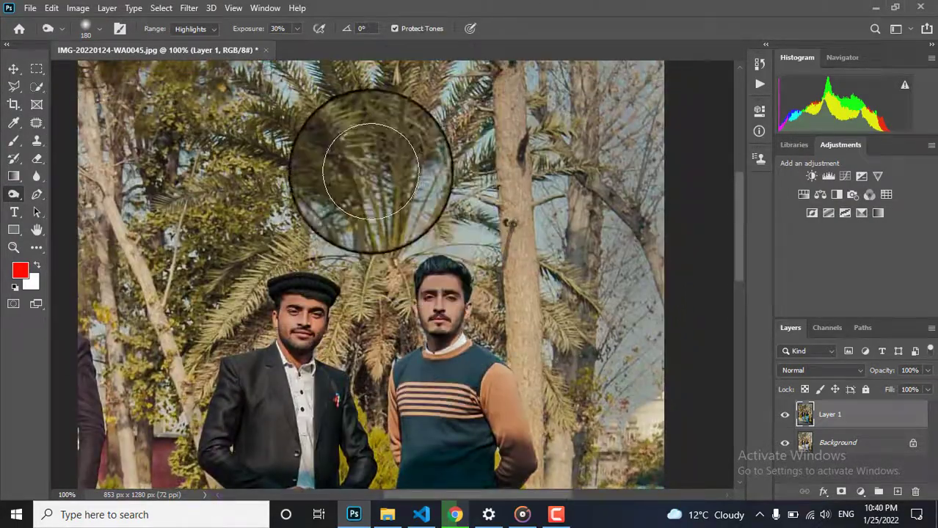
pyautogui.scroll(5, 330, 183)
pyautogui.hscroll(6, 189, 209)
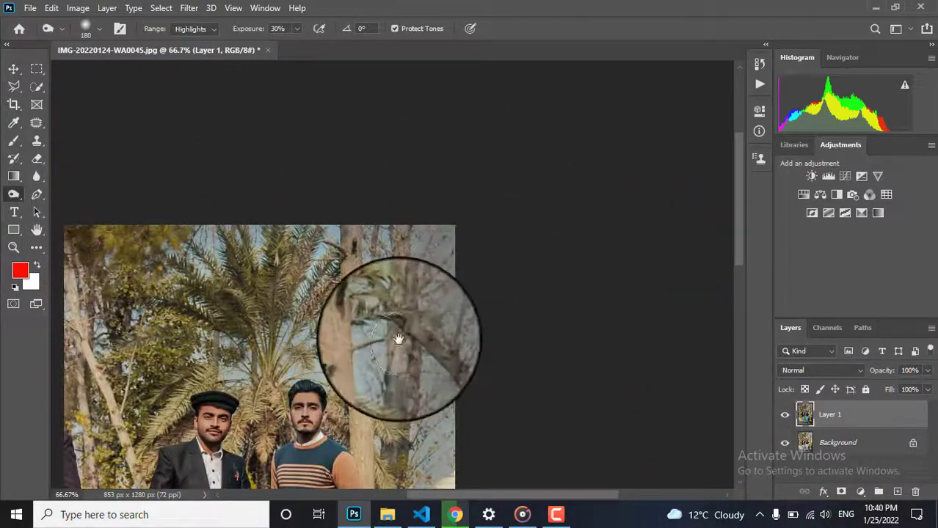
pyautogui.scroll(-5, 403, 352)
pyautogui.scroll(-2, 448, 186)
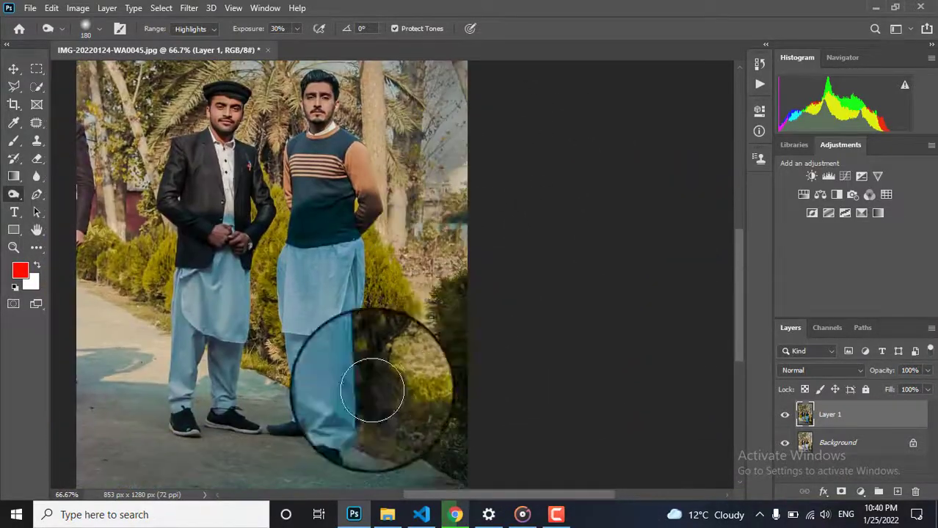
pyautogui.scroll(-5, 294, 352)
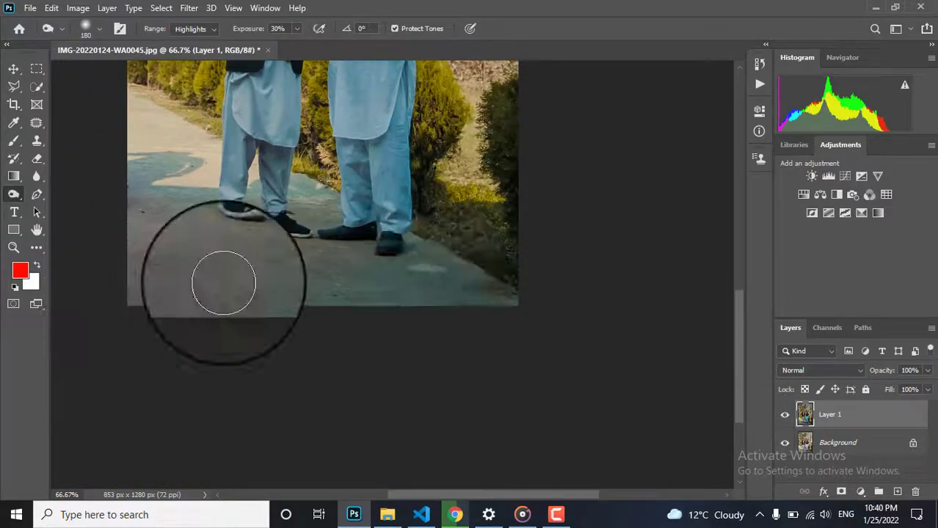
pyautogui.moveTo(250, 220); pyautogui.dragTo(337, 439)
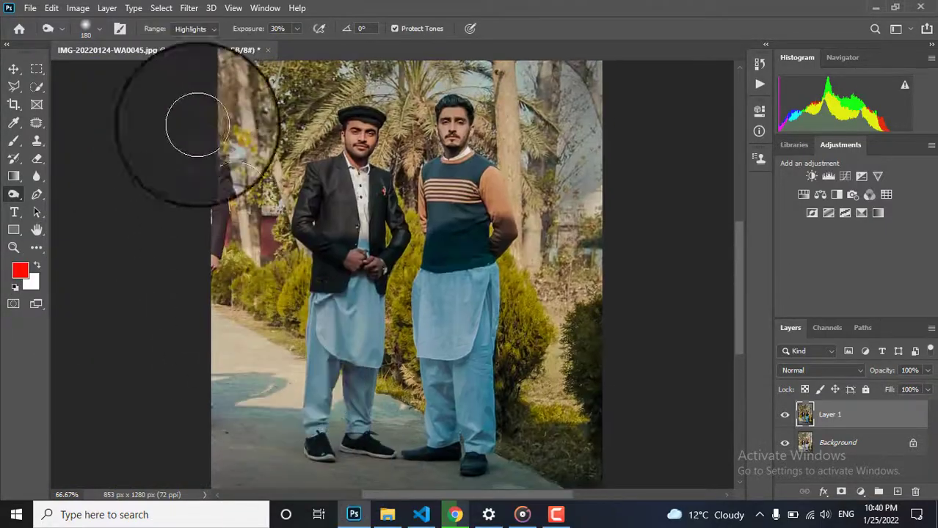
pyautogui.scroll(3, 240, 209)
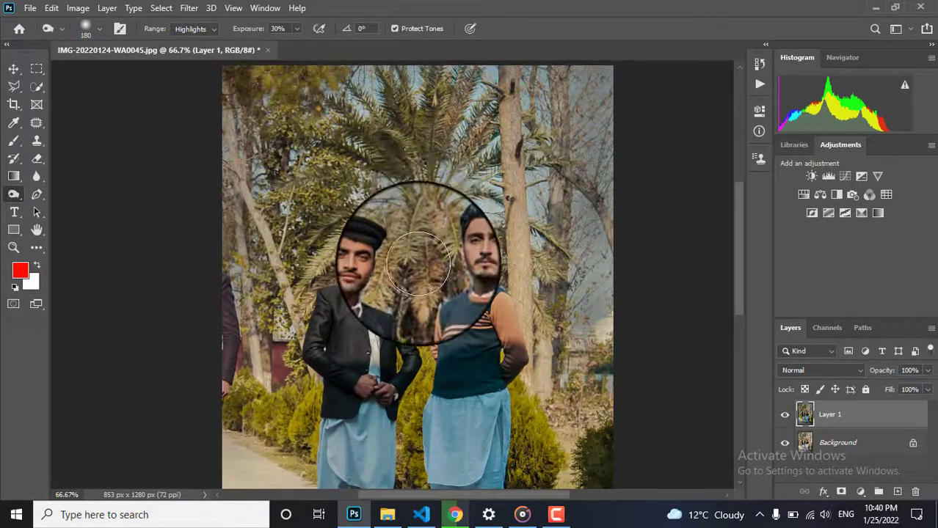
pyautogui.hotkey('ctrl', '-')
pyautogui.hotkey('ctrl', '-')
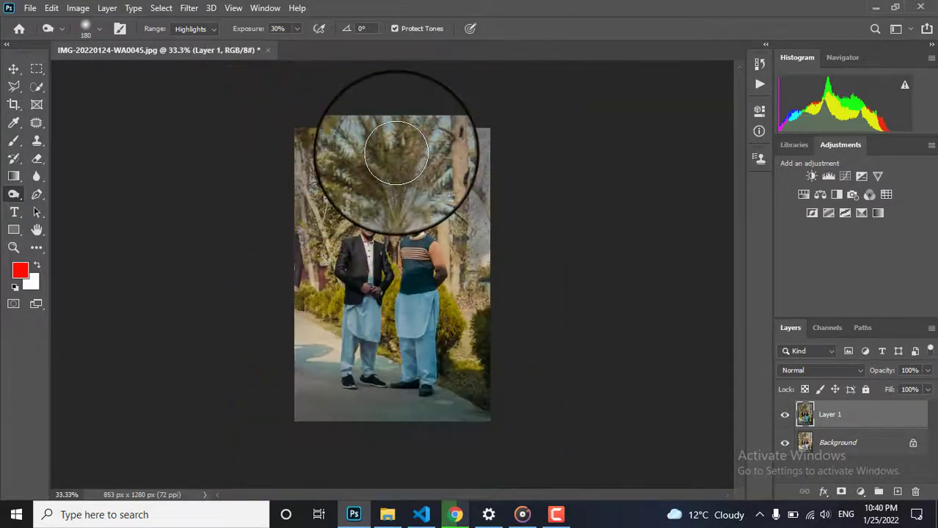
# Step: Set the Burn tool's exposure to 50%
pyautogui.moveTo(276, 28); pyautogui.dragTo(260, 28)
pyautogui.write('5')
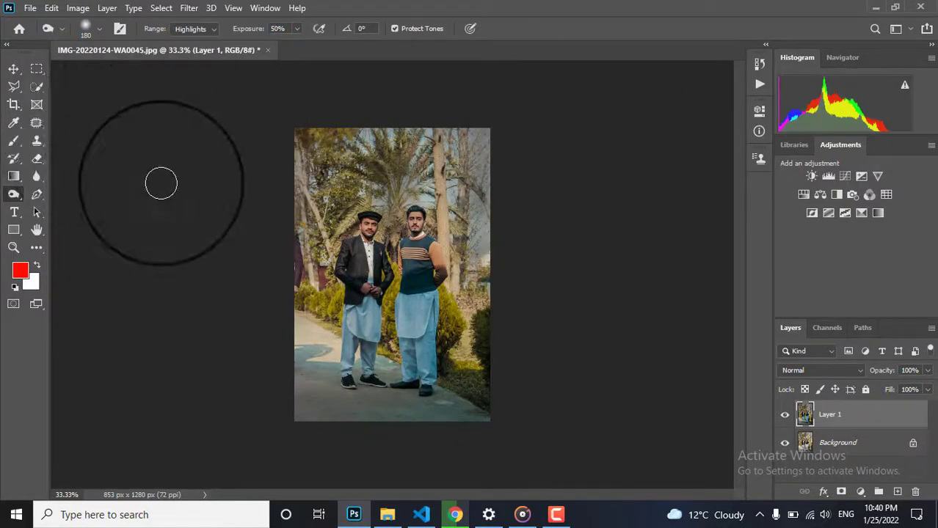
pyautogui.scroll(2, 226, 135)
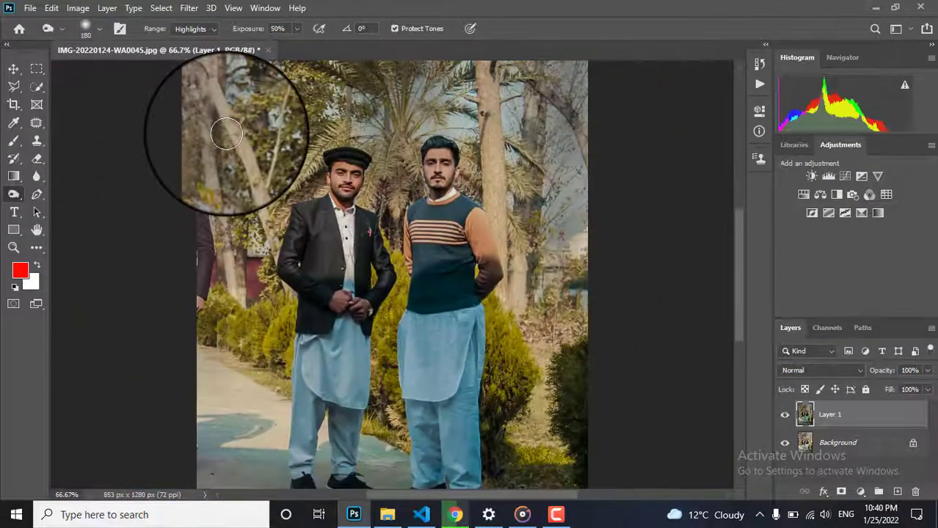
pyautogui.scroll(-1, 226, 134)
# Step: Open Liquify on Layer 1 and reshape the hair of the man in the sweater with a size 64 Forward Warp brush
pyautogui.hotkey('ctrl', 'shift', 'x')
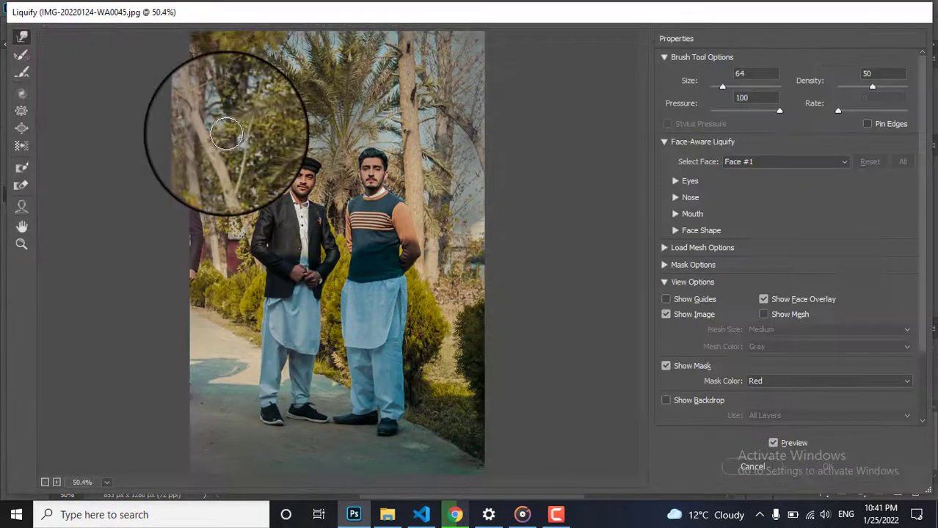
pyautogui.hotkey('ctrl', '+')
pyautogui.hotkey('ctrl', '+')
pyautogui.hotkey('ctrl', '+')
pyautogui.moveTo(226, 134); pyautogui.dragTo(61, 482)
pyautogui.moveTo(296, 184); pyautogui.dragTo(343, 185)
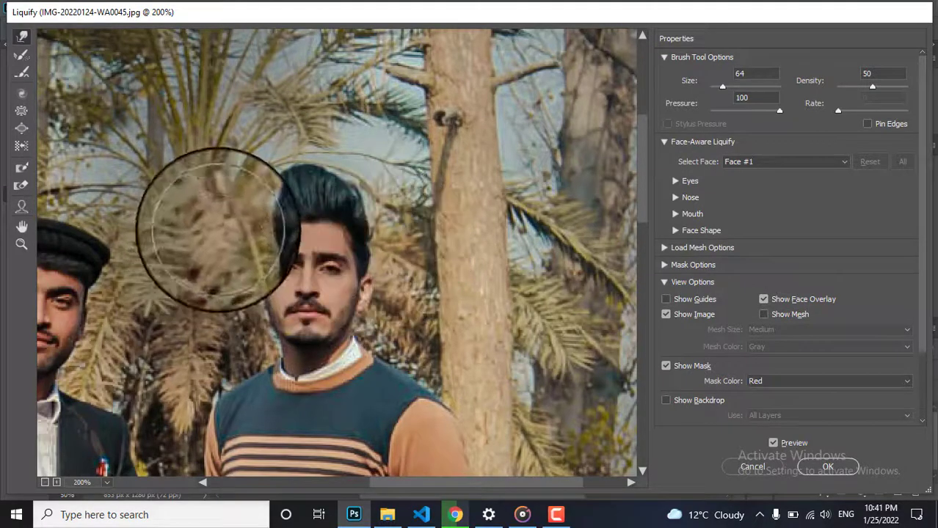
# Step: Refine the outline of the other man's black cap with the Forward Warp brush
pyautogui.moveTo(219, 225); pyautogui.dragTo(450, 214)
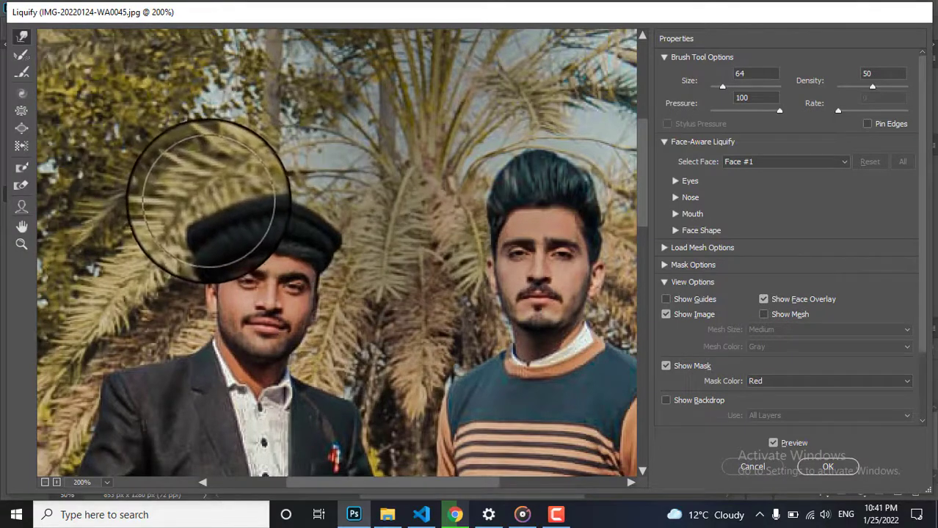
pyautogui.moveTo(208, 199); pyautogui.dragTo(325, 210)
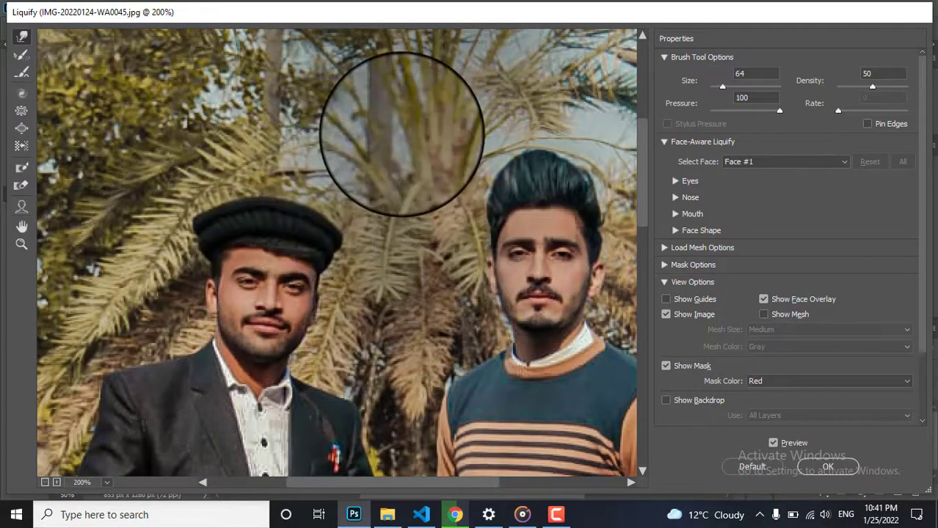
pyautogui.scroll(-4, 400, 130)
pyautogui.scroll(4, 402, 136)
pyautogui.moveTo(404, 136)
pyautogui.mouseDown()
pyautogui.moveTo(356, 241)
pyautogui.moveTo(209, 471)
pyautogui.mouseUp()
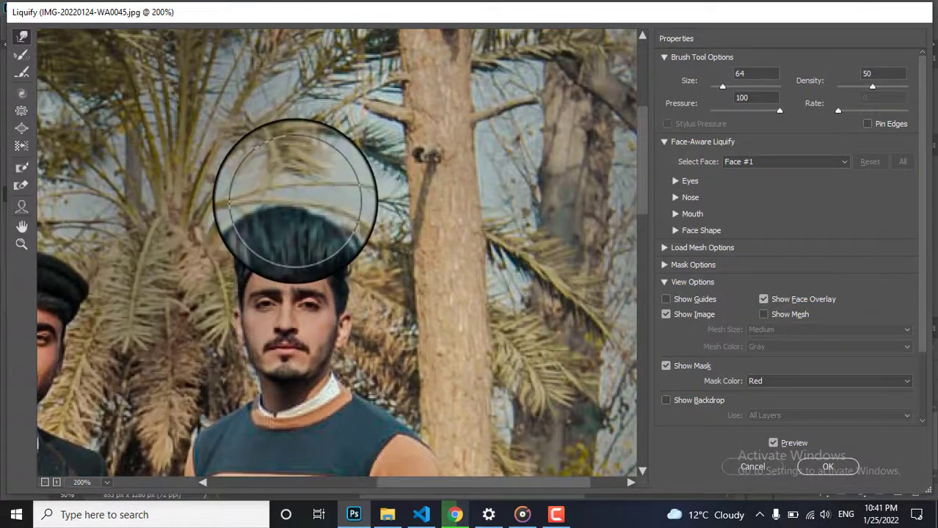
# Step: Apply the Liquify reshaping and merge the two retouched layers above the Background into a single layer
pyautogui.scroll(-4, 470, 191)
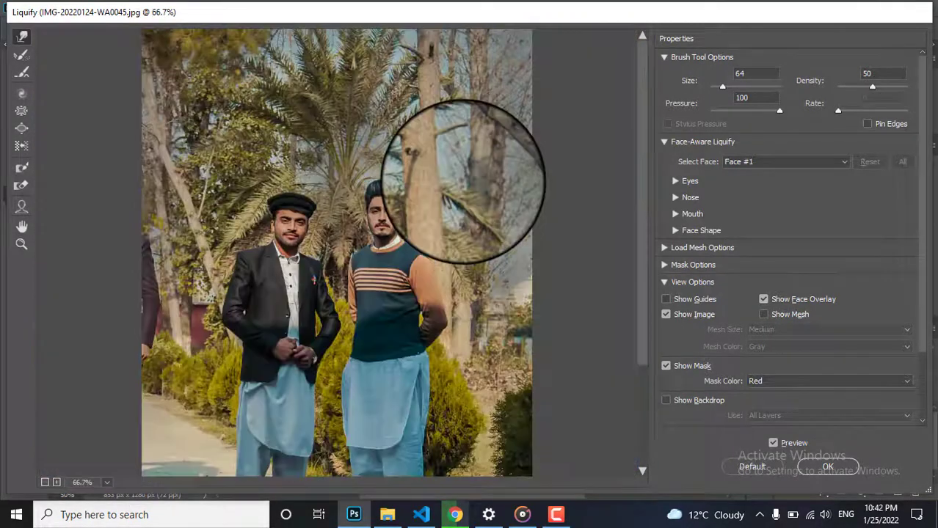
pyautogui.click(820, 472)
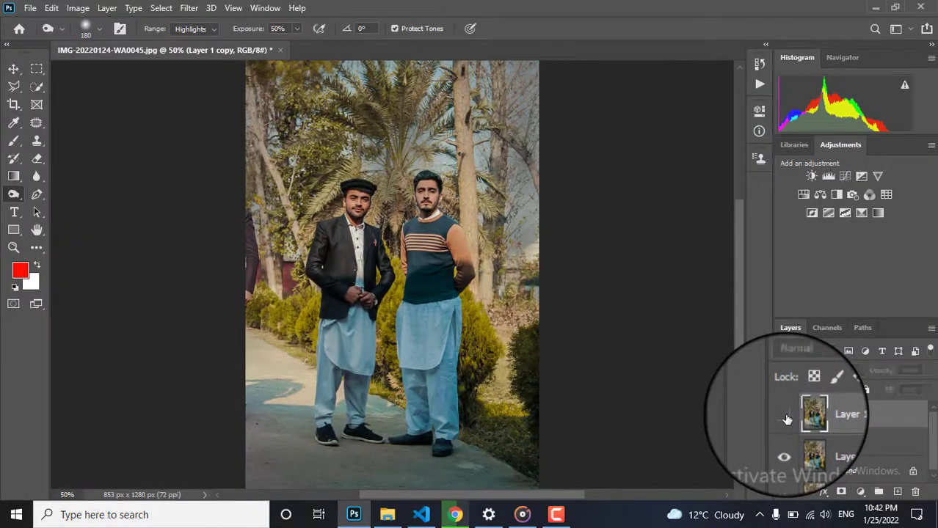
pyautogui.keyDown('shift'); pyautogui.click(864, 444); pyautogui.keyUp('shift')
pyautogui.rightClick(844, 440)
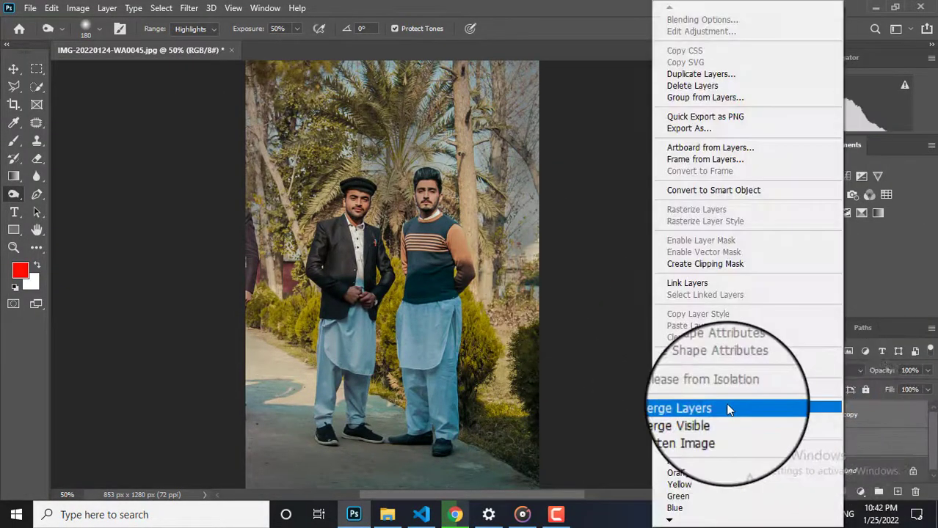
pyautogui.click(728, 410)
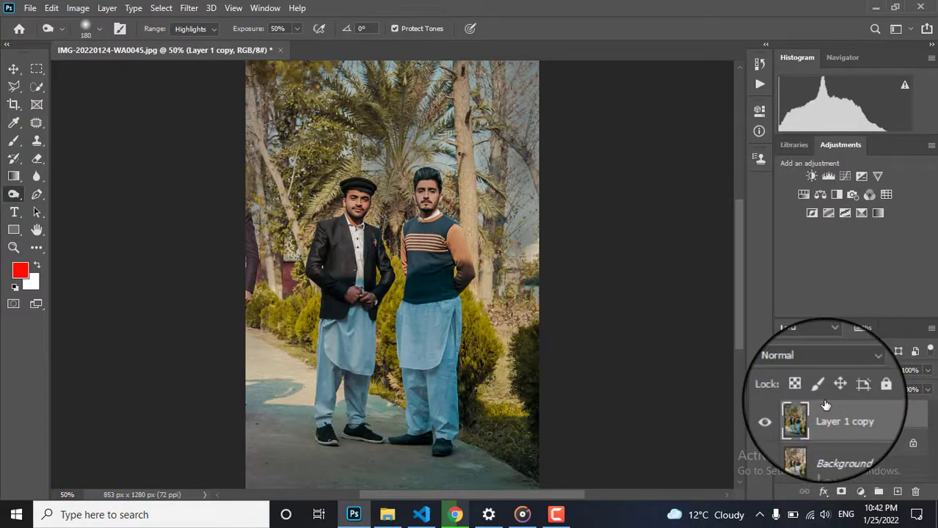
# Step: Smooth the facial skin of the man in the sweater with a 15 px Mixer Brush
pyautogui.rightClick(15, 141)
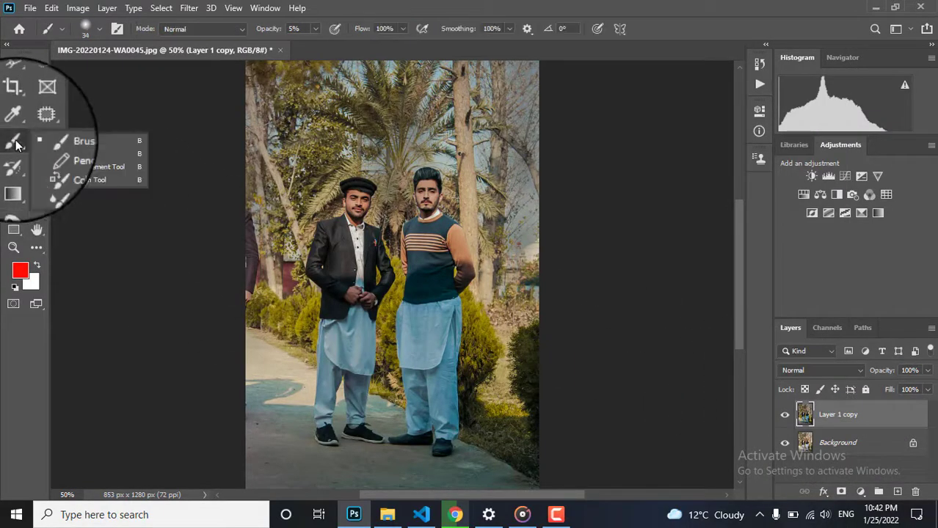
pyautogui.click(110, 180)
pyautogui.hotkey('ctrl', '+')
pyautogui.hotkey('ctrl', '+')
pyautogui.hotkey('ctrl', '+')
pyautogui.moveTo(387, 174); pyautogui.dragTo(187, 484)
pyautogui.click(99, 30)
pyautogui.click(83, 74)
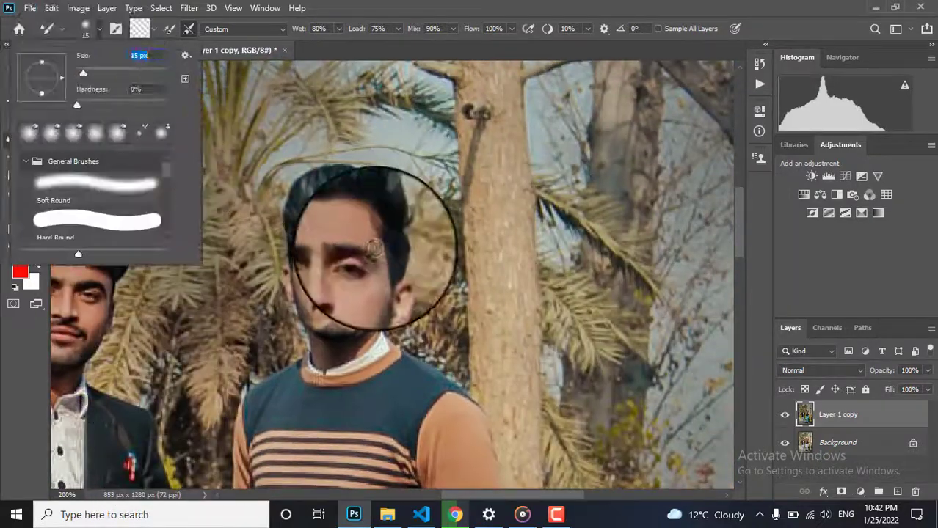
pyautogui.click(375, 249)
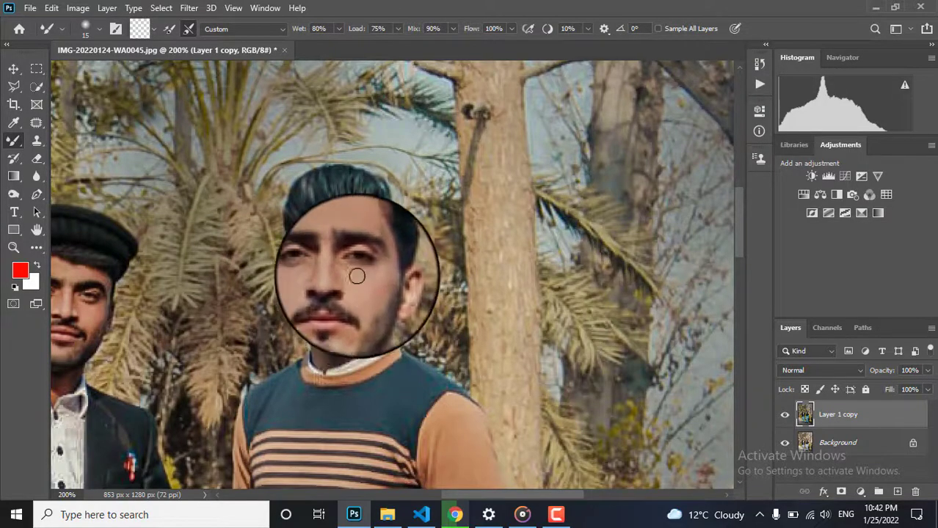
pyautogui.hscroll(-1, 375, 287)
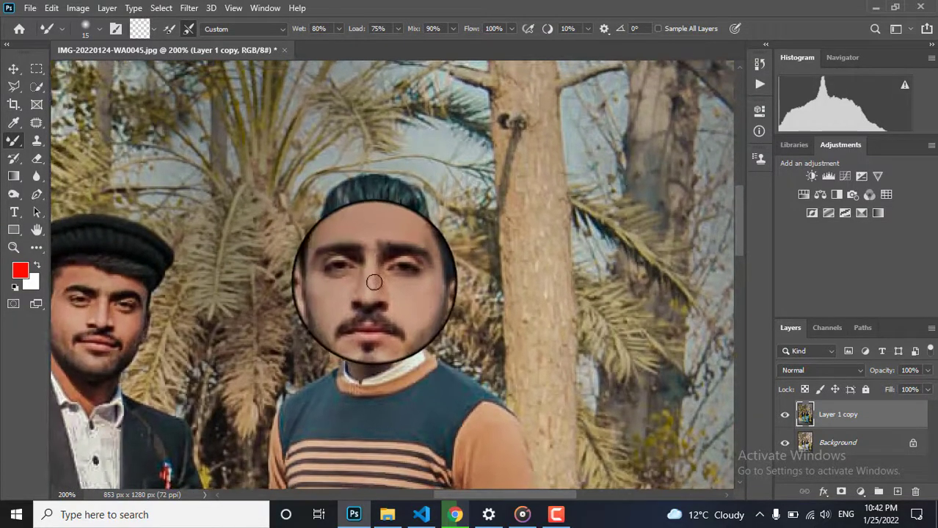
pyautogui.hscroll(-1, 376, 296)
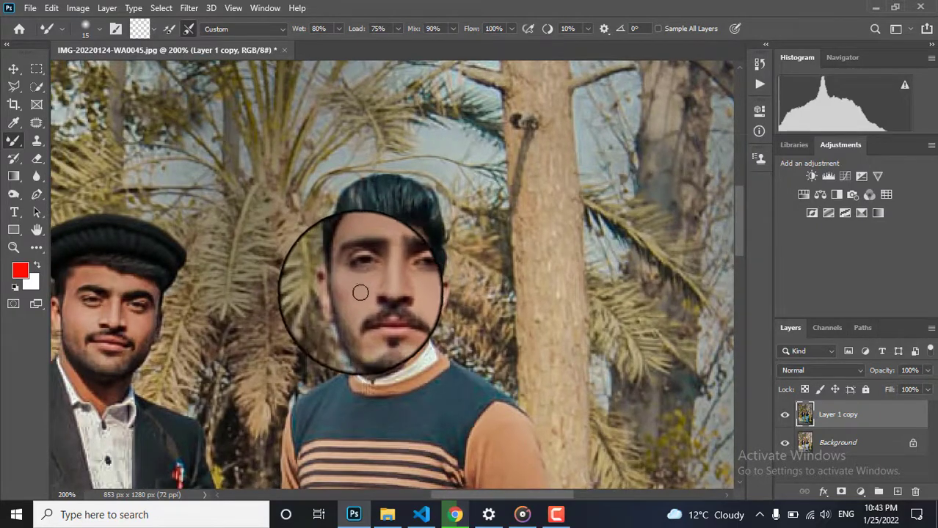
# Step: Smooth the face and neck skin of the man in the black cap with the Mixer Brush
pyautogui.moveTo(360, 306); pyautogui.dragTo(620, 282)
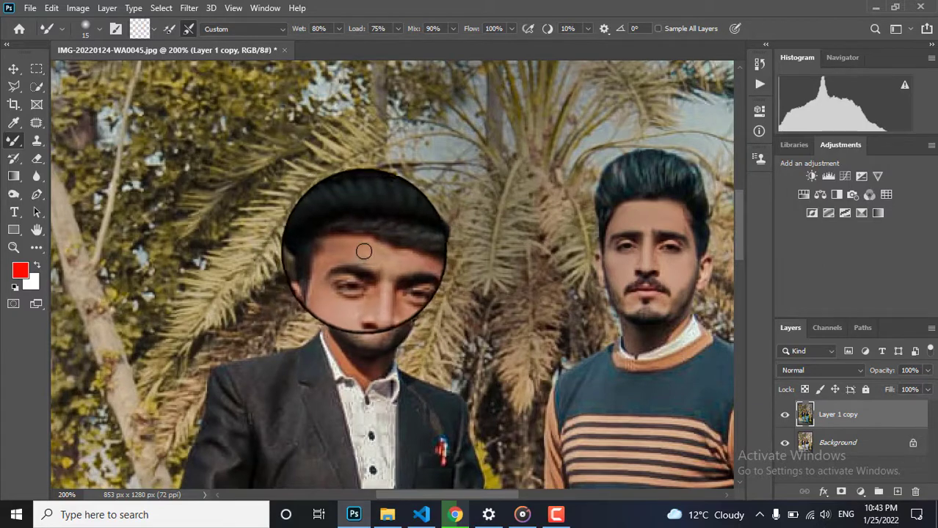
pyautogui.moveTo(388, 335); pyautogui.dragTo(389, 296)
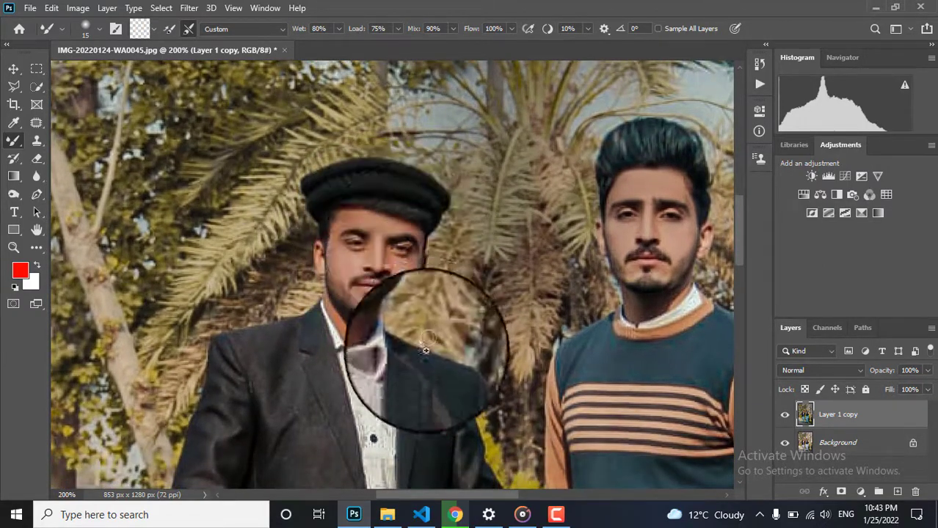
pyautogui.press('z')
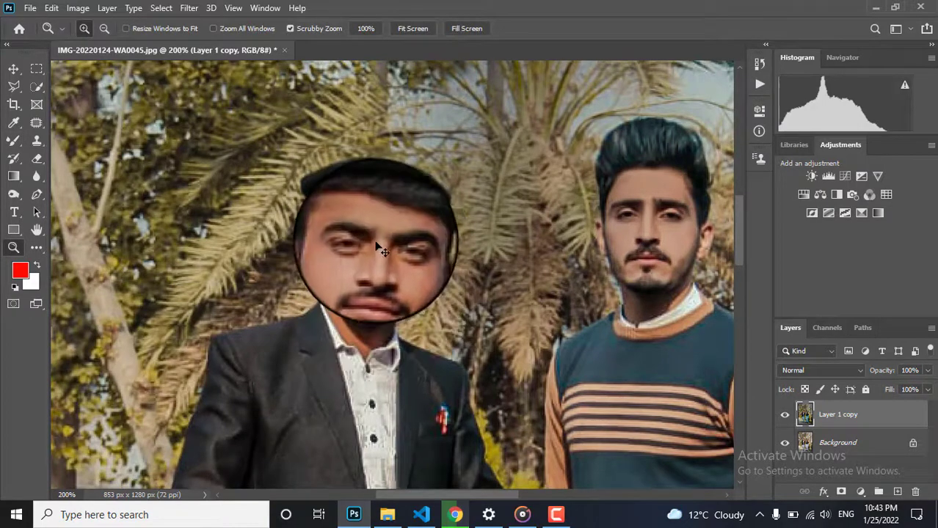
pyautogui.press('b')
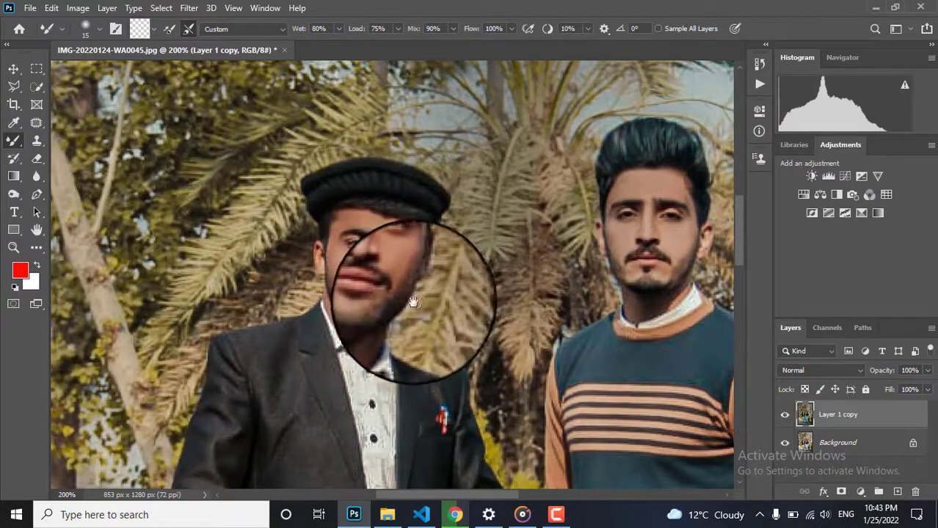
pyautogui.moveTo(407, 314); pyautogui.dragTo(428, 263)
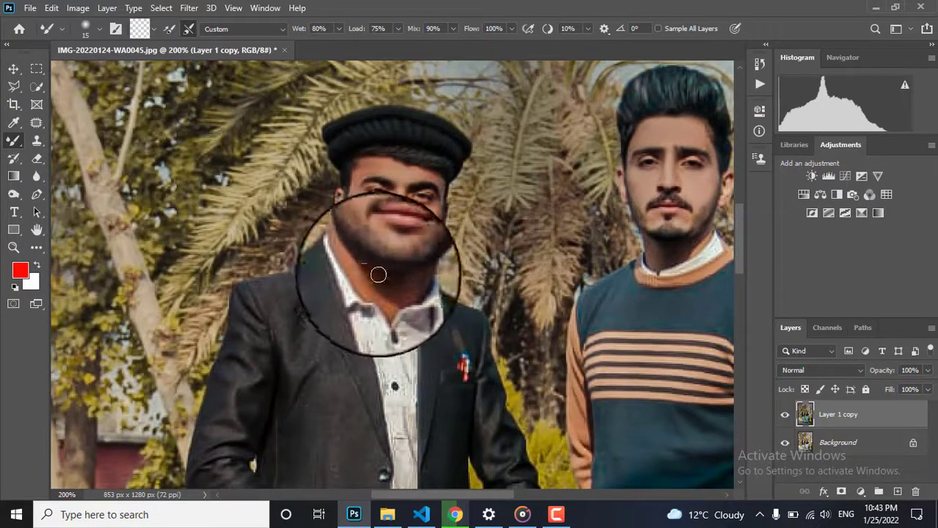
# Step: Select the sweater-wearing man's cheek with the Polygonal Lasso and blend the skin inside it with the Mixer Brush
pyautogui.hscroll(3, 550, 231)
pyautogui.scroll(1, 550, 231)
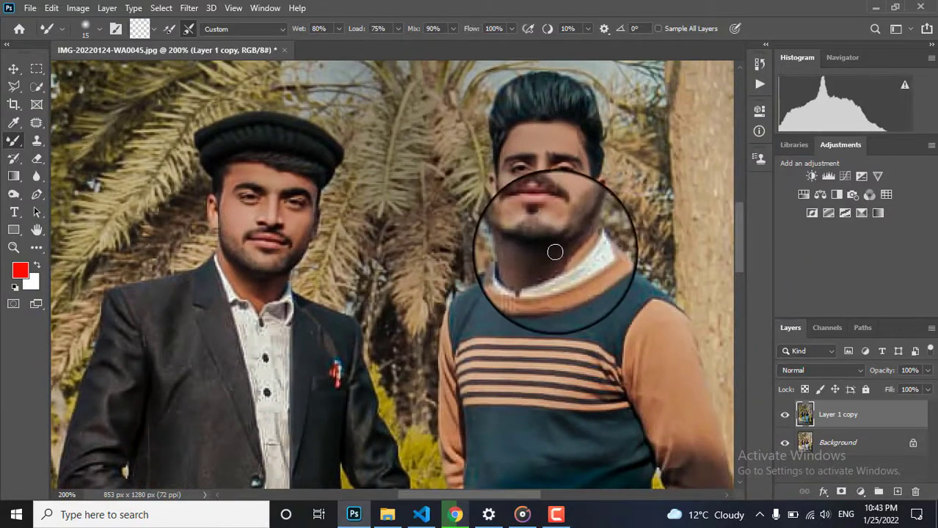
pyautogui.click(14, 86)
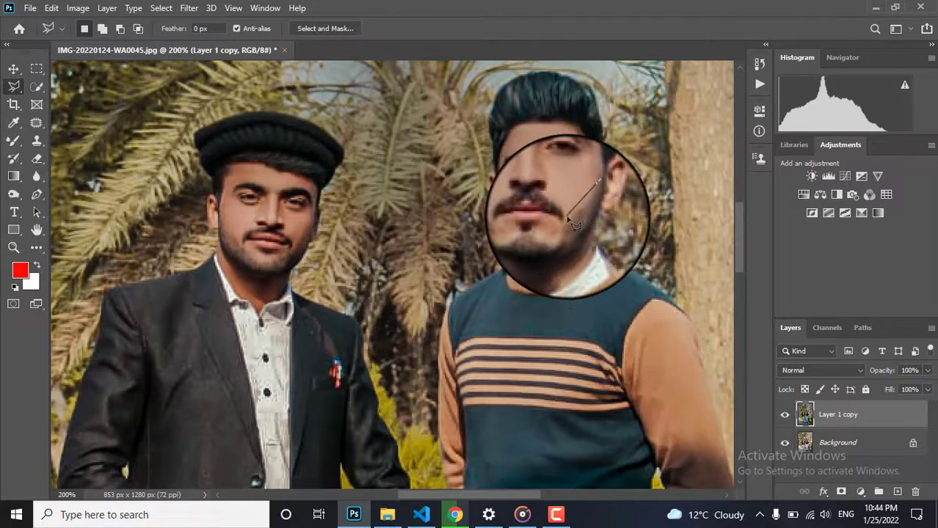
pyautogui.moveTo(590, 207)
pyautogui.mouseDown()
pyautogui.moveTo(565, 221)
pyautogui.moveTo(545, 187)
pyautogui.moveTo(568, 173)
pyautogui.moveTo(598, 202)
pyautogui.moveTo(591, 206)
pyautogui.mouseUp()
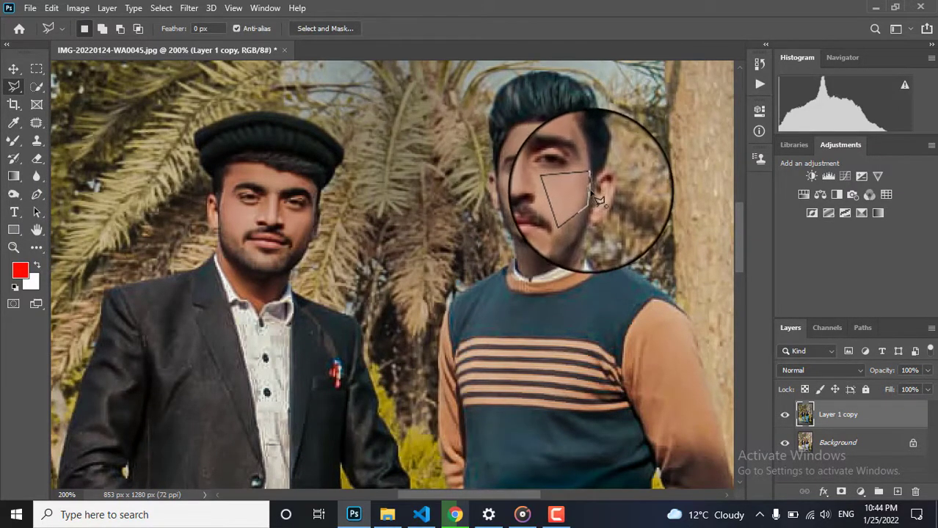
pyautogui.click(10, 144)
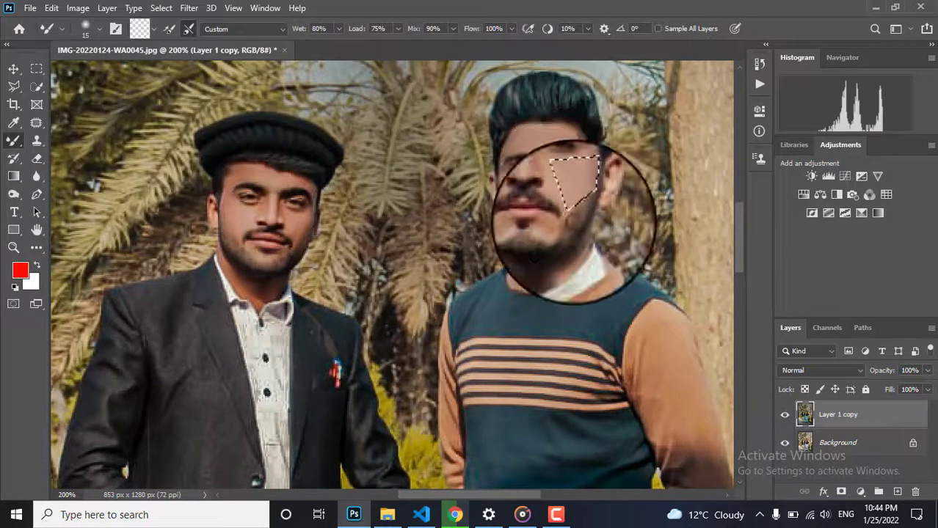
# Step: Outline the neck of the man in the cap with the Polygonal Lasso and blend its skin with the Mixer Brush
pyautogui.click(17, 88)
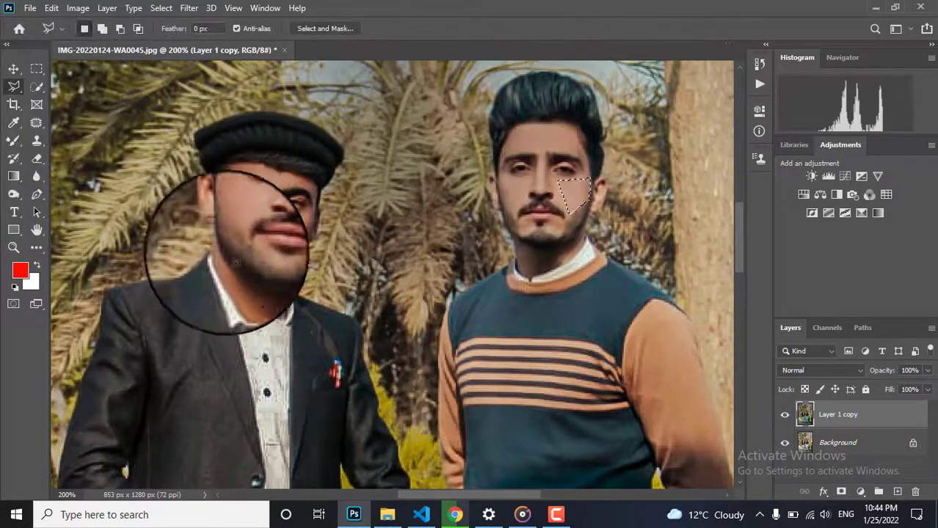
pyautogui.moveTo(250, 278)
pyautogui.mouseDown()
pyautogui.moveTo(291, 266)
pyautogui.moveTo(297, 300)
pyautogui.moveTo(272, 314)
pyautogui.moveTo(258, 307)
pyautogui.moveTo(221, 249)
pyautogui.mouseUp()
pyautogui.click(13, 140)
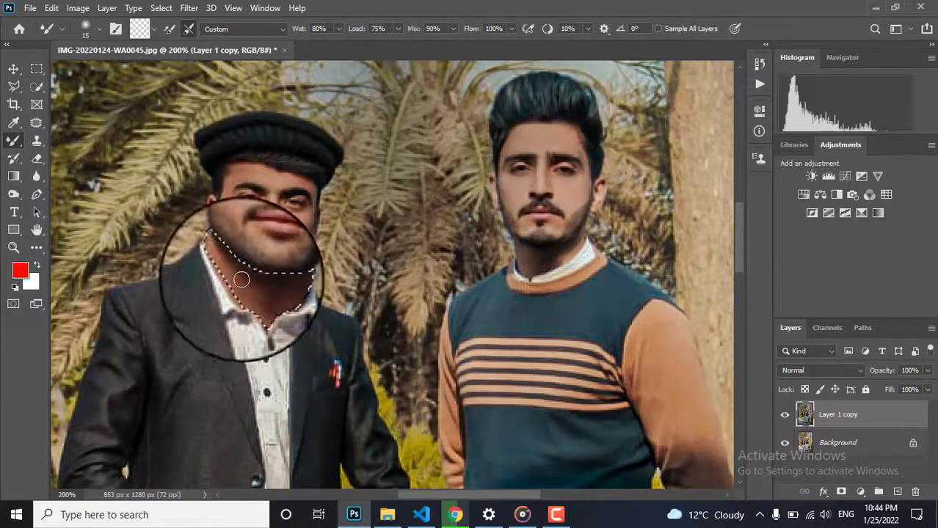
# Step: Outline the neck of the man in the sweater down to his collar with the Polygonal Lasso and blend its skin
pyautogui.click(13, 86)
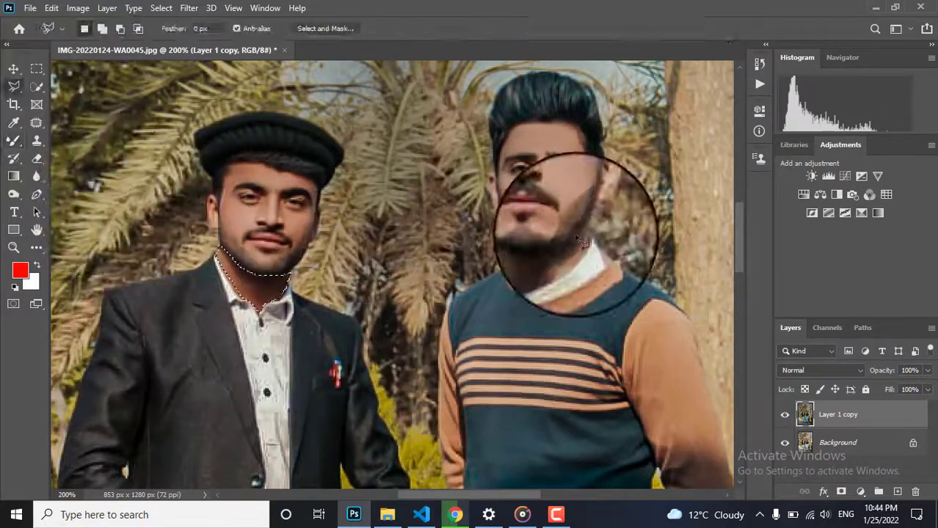
pyautogui.click(588, 242)
pyautogui.click(578, 257)
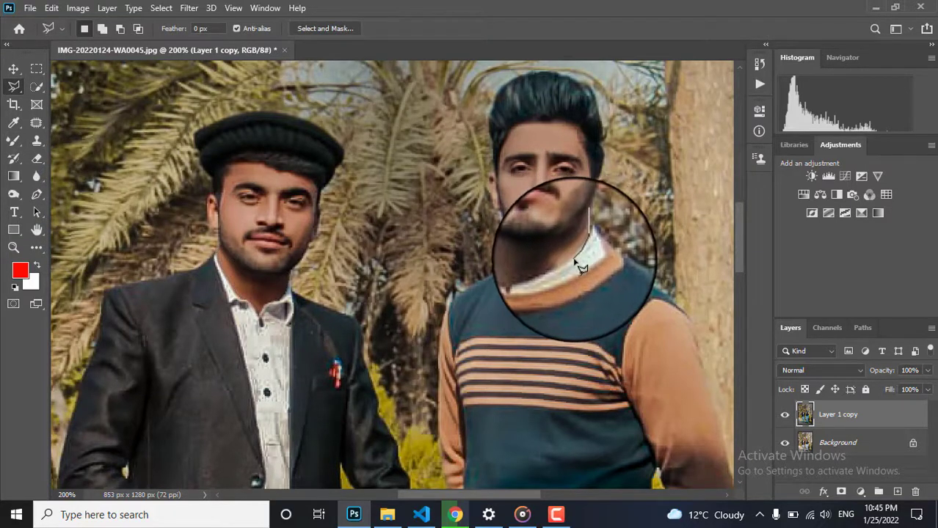
pyautogui.moveTo(550, 282); pyautogui.dragTo(536, 286)
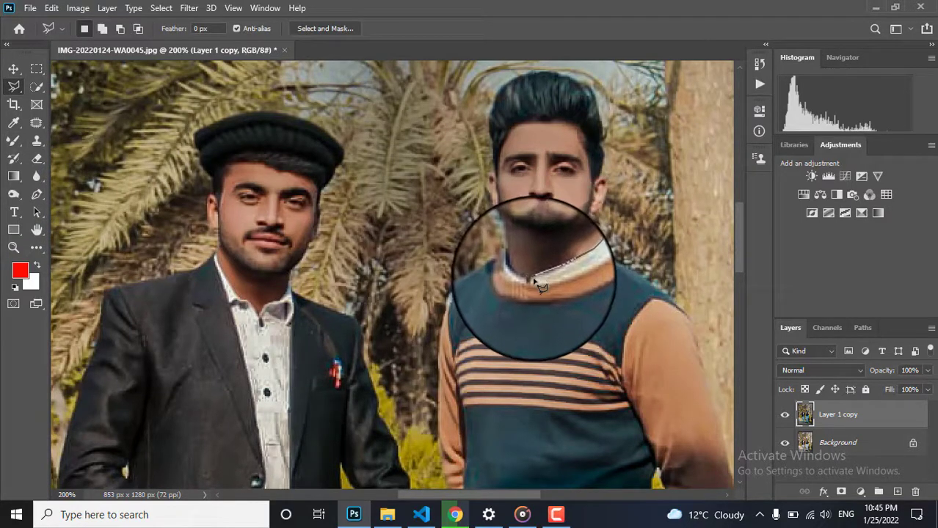
pyautogui.moveTo(527, 279)
pyautogui.mouseDown()
pyautogui.moveTo(514, 240)
pyautogui.moveTo(538, 256)
pyautogui.moveTo(587, 236)
pyautogui.mouseUp()
pyautogui.click(13, 141)
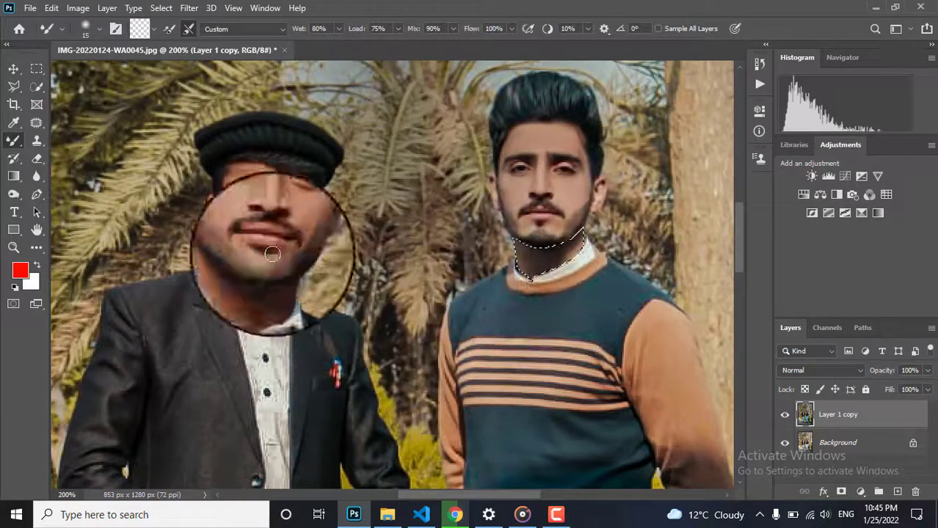
# Step: Switch to the Dodge tool and remove the selection around the neck of the man in the sweater
pyautogui.rightClick(13, 195)
pyautogui.click(57, 194)
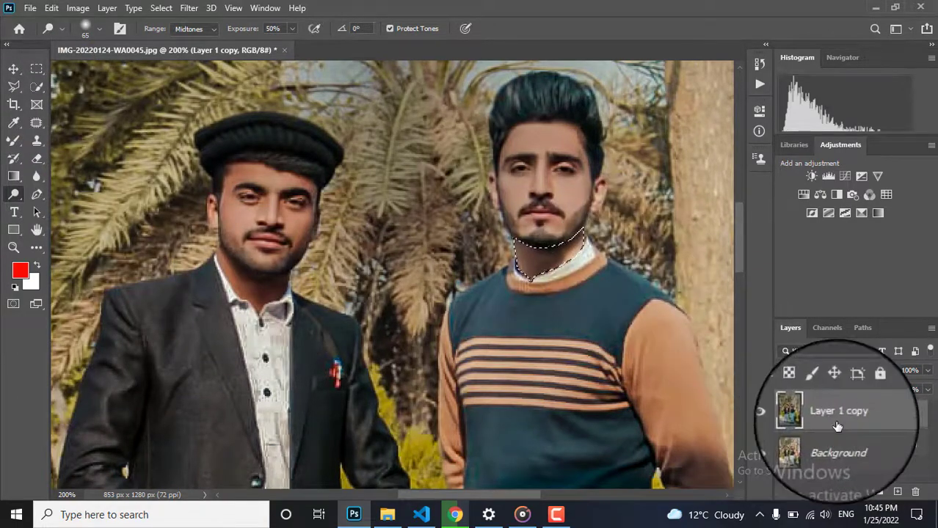
pyautogui.press('Delete')
pyautogui.hotkey('ctrl', '-')
pyautogui.hotkey('ctrl', '-')
pyautogui.hotkey('ctrl', '-')
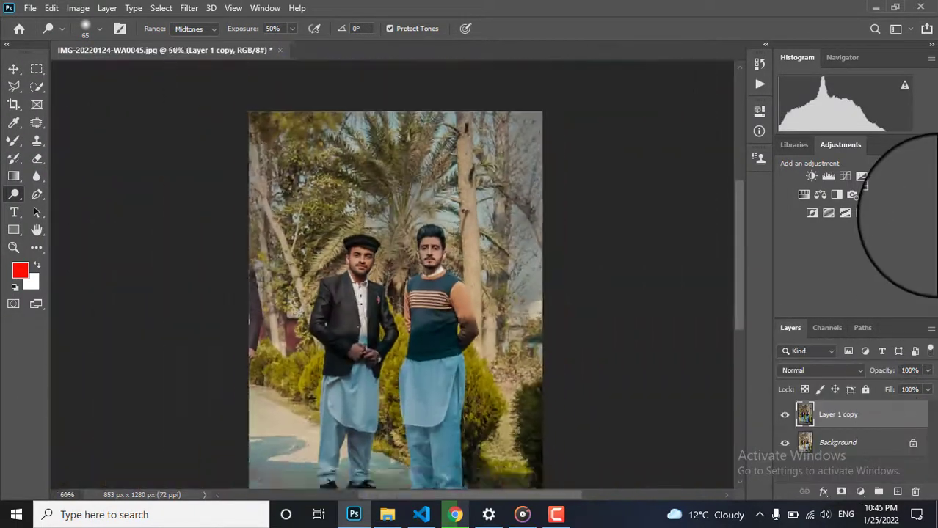
# Step: Compare the retouched photo with the original by toggling the visibility of Layer 1 copy
pyautogui.click(784, 414)
pyautogui.click(785, 415)
pyautogui.click(784, 415)
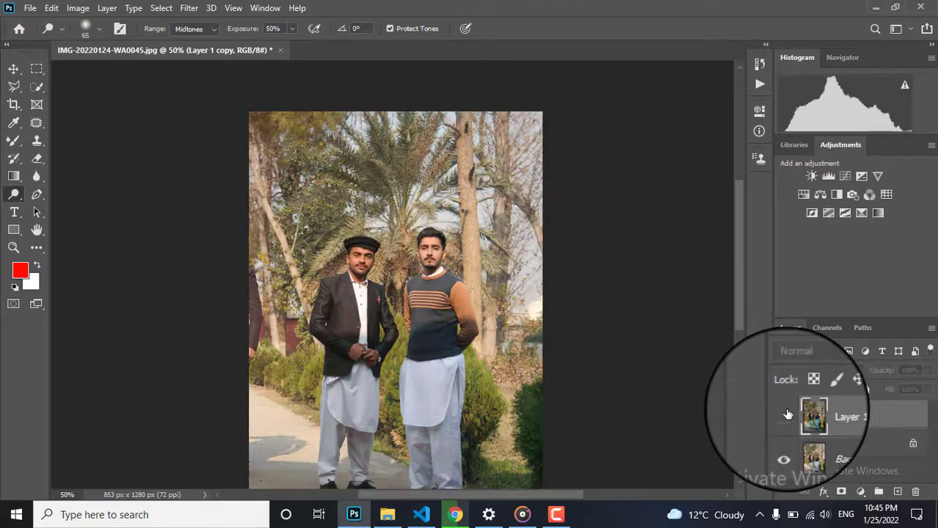
pyautogui.click(784, 415)
pyautogui.click(784, 414)
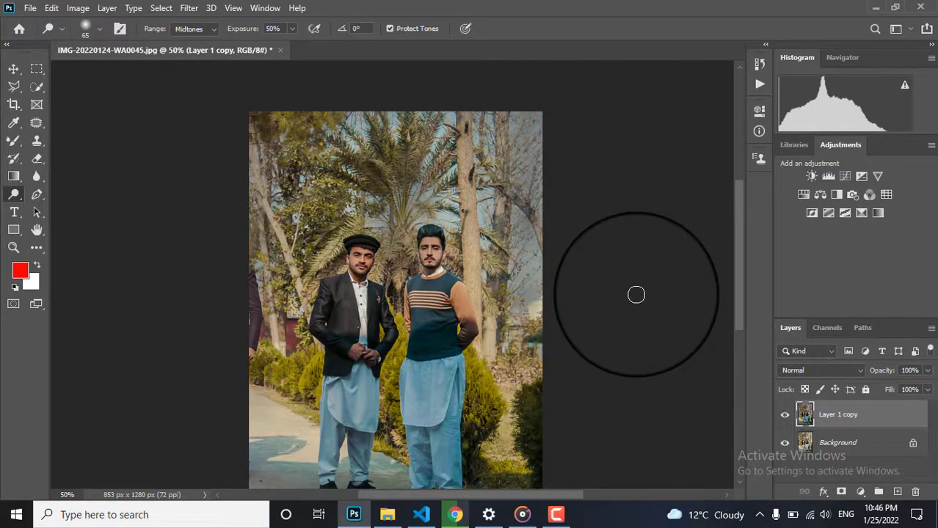
pyautogui.hotkey('ctrl', 'shift', 'a')
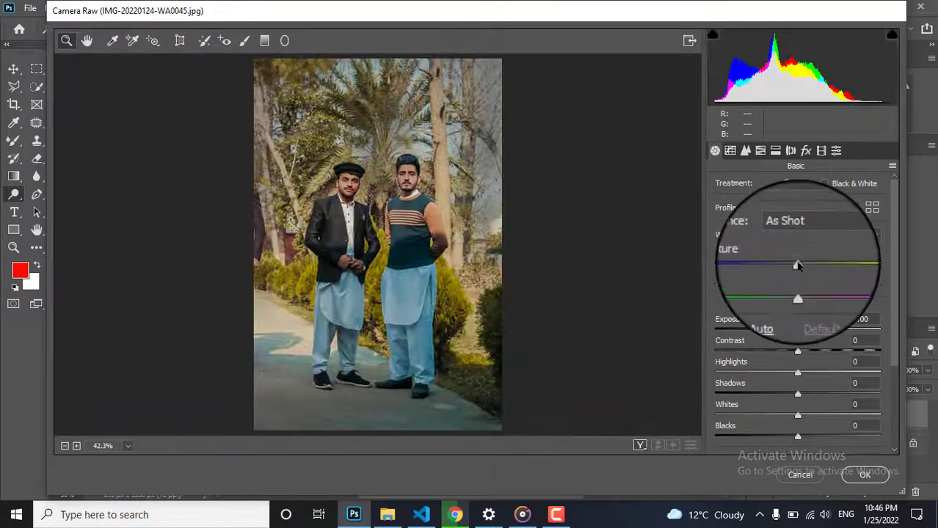
pyautogui.moveTo(795, 266); pyautogui.dragTo(792, 294)
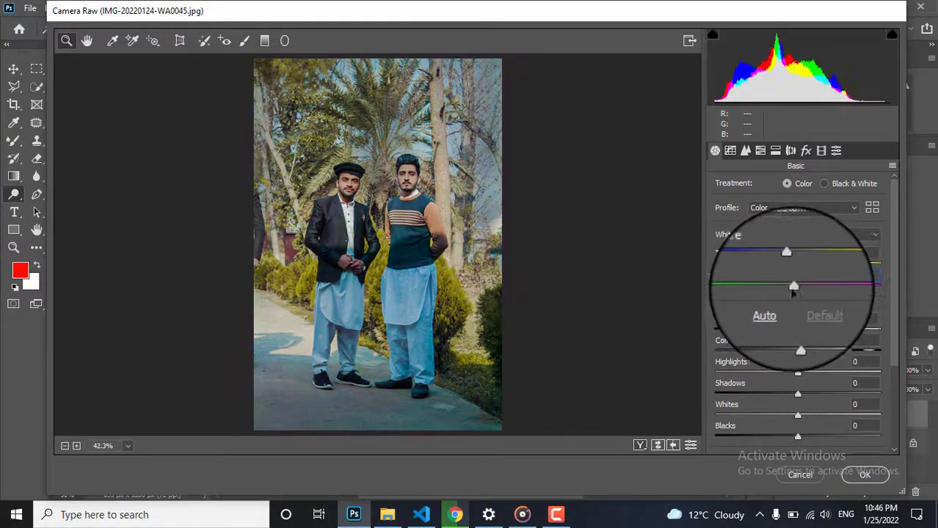
pyautogui.scroll(3, 625, 360)
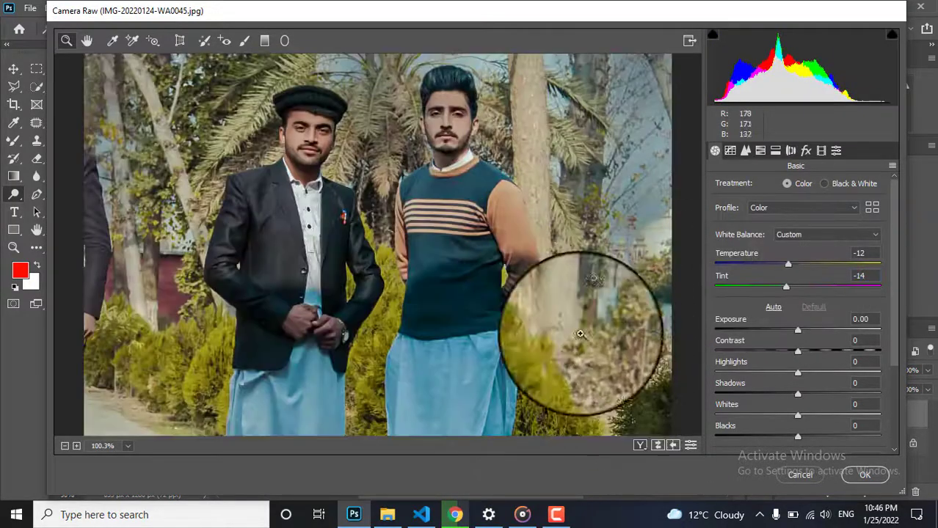
pyautogui.scroll(-1, 591, 297)
pyautogui.click(798, 475)
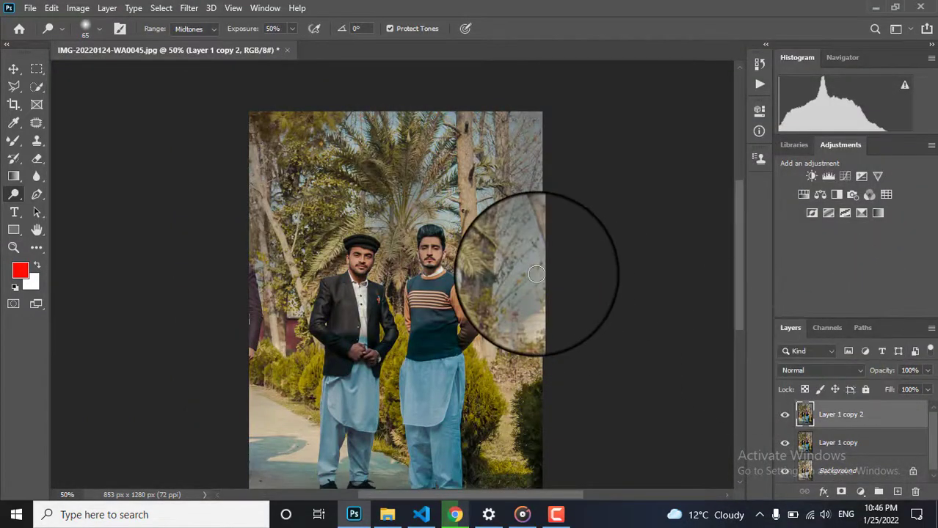
# Step: Cool the white balance of Layer 1 copy 2 in Camera Raw with temperature -26 and tint -22
pyautogui.hotkey('ctrl', 'shift', 'a')
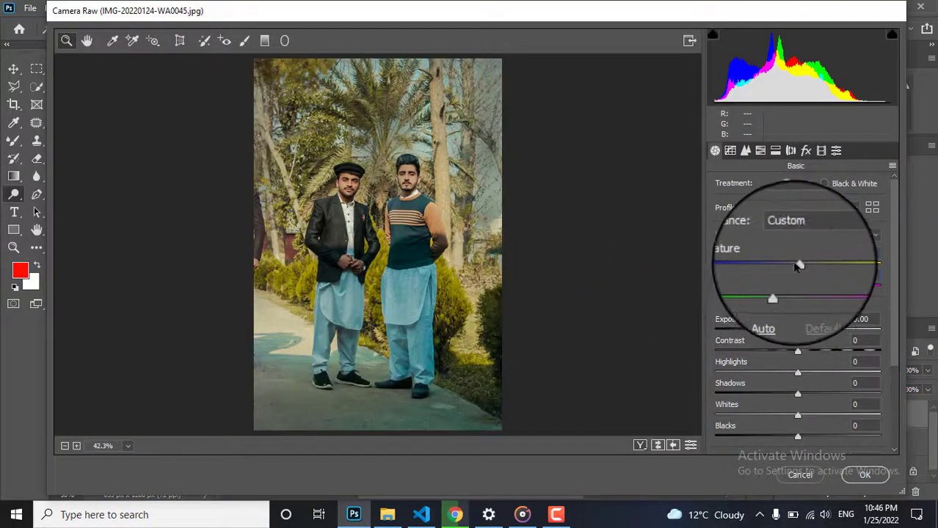
pyautogui.moveTo(781, 268); pyautogui.dragTo(776, 264)
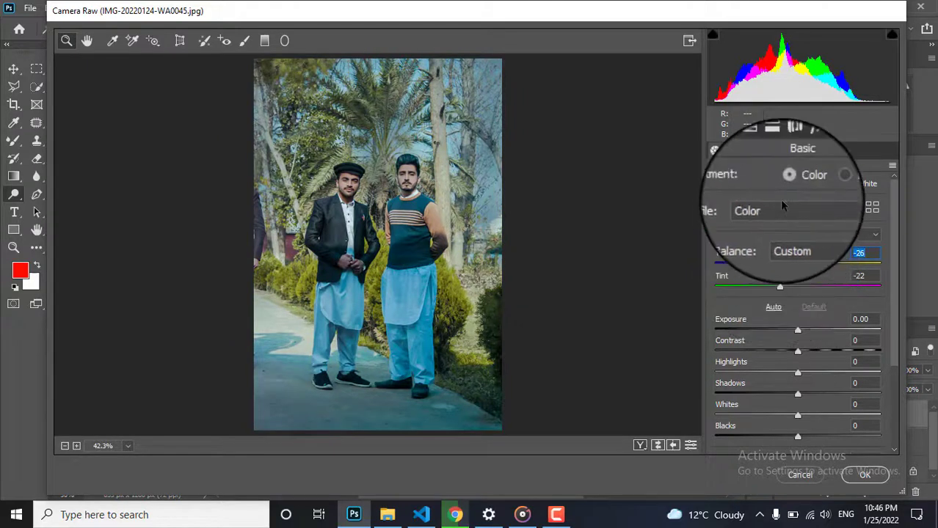
# Step: Boost the saturation of the blues, shift their hue toward cyan, and apply the Camera Raw grading to the layer
pyautogui.click(760, 150)
pyautogui.click(771, 187)
pyautogui.moveTo(801, 351); pyautogui.dragTo(928, 345)
pyautogui.click(723, 187)
pyautogui.moveTo(801, 350); pyautogui.dragTo(766, 352)
pyautogui.click(864, 475)
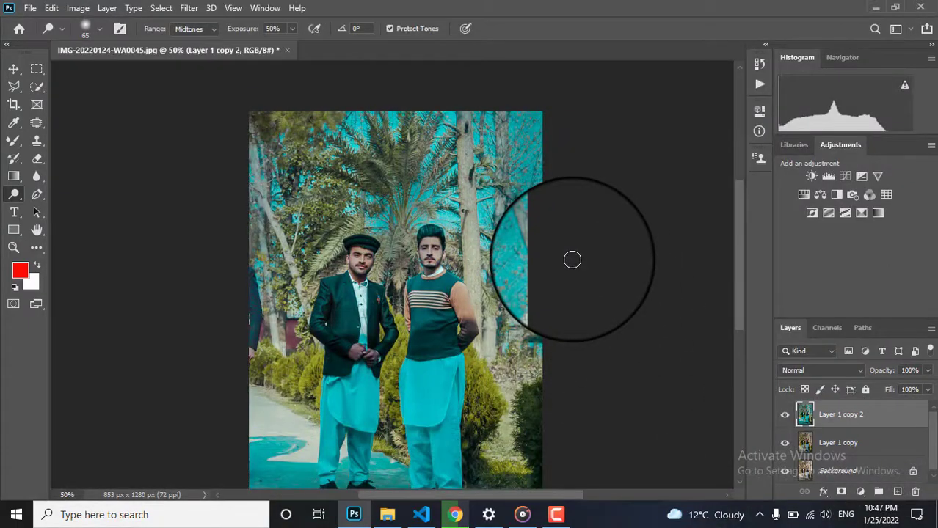
# Step: Add a black layer mask to Layer 1 copy 2 that hides the cyan grading
pyautogui.scroll(2, 572, 259)
pyautogui.scroll(-3, 573, 259)
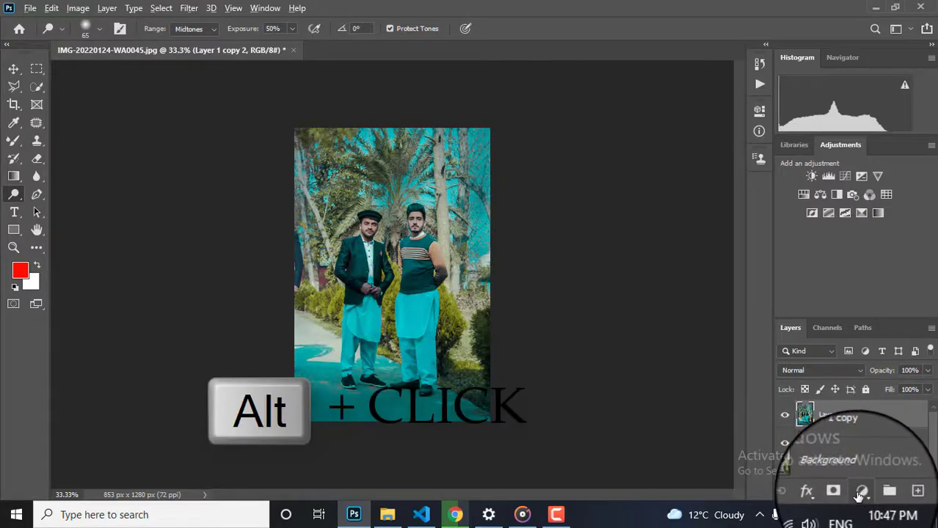
pyautogui.keyDown('alt'); pyautogui.click(842, 494); pyautogui.keyUp('alt')
pyautogui.press('b')
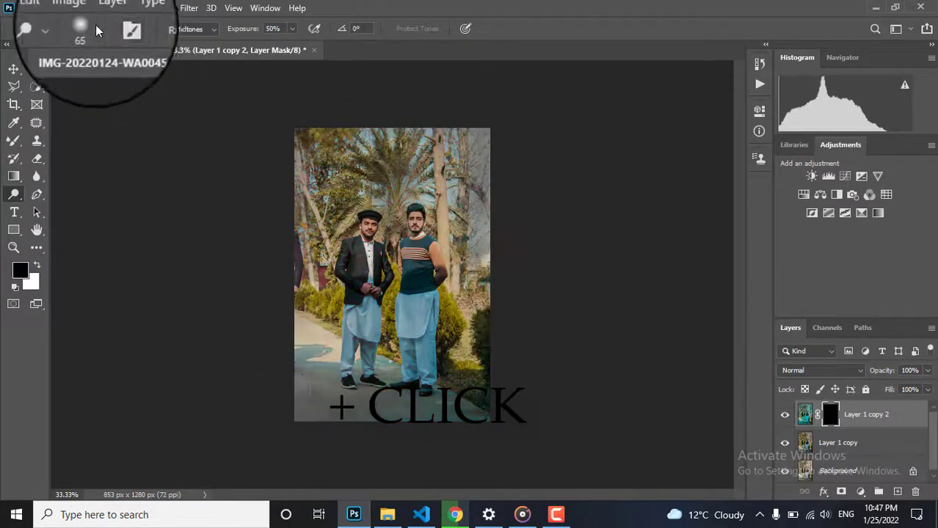
pyautogui.click(85, 29)
pyautogui.moveTo(126, 74)
pyautogui.mouseDown()
pyautogui.moveTo(167, 73)
pyautogui.moveTo(152, 74)
pyautogui.mouseUp()
pyautogui.click(455, 156)
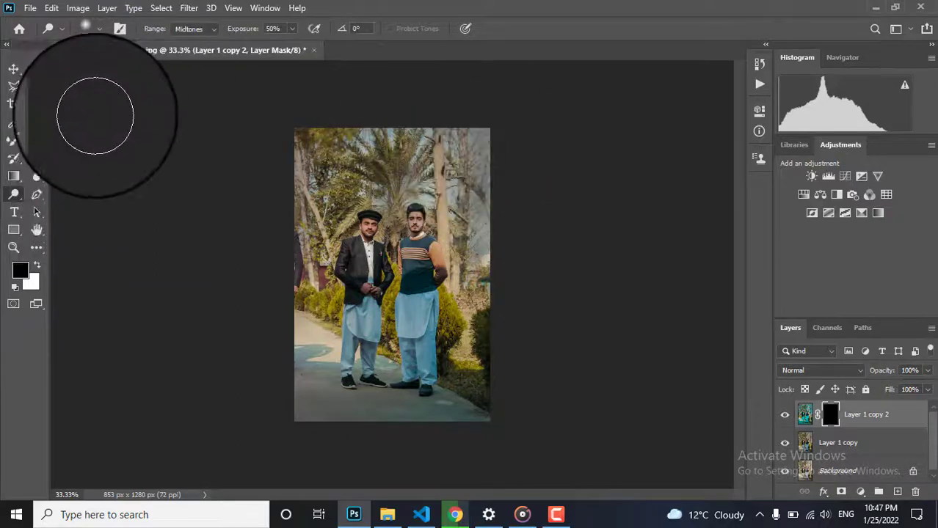
# Step: Switch to the Brush tool with a soft round tip of 306 px and set its opacity to 100%
pyautogui.click(13, 142)
pyautogui.rightClick(33, 147)
pyautogui.click(64, 142)
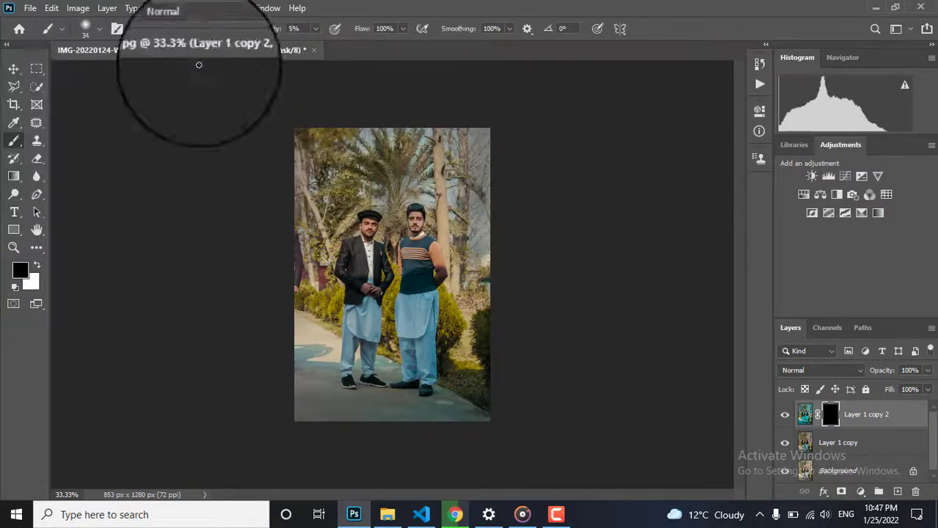
pyautogui.click(85, 28)
pyautogui.click(96, 29)
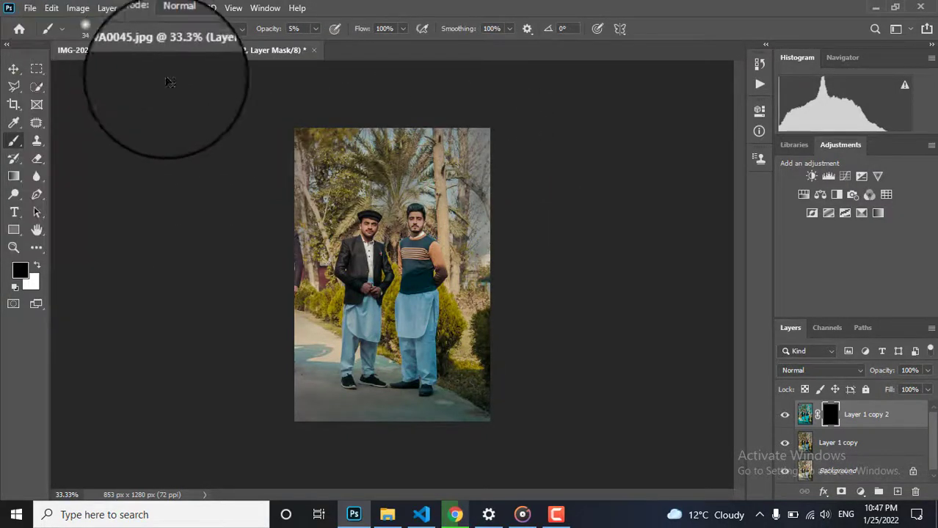
pyautogui.click(98, 29)
pyautogui.moveTo(94, 73); pyautogui.dragTo(108, 73)
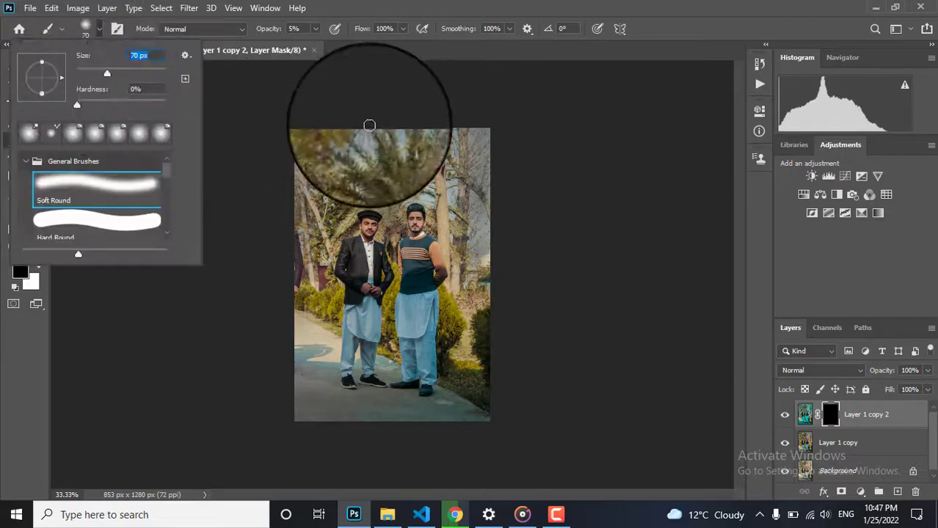
pyautogui.click(149, 73)
pyautogui.click(466, 147)
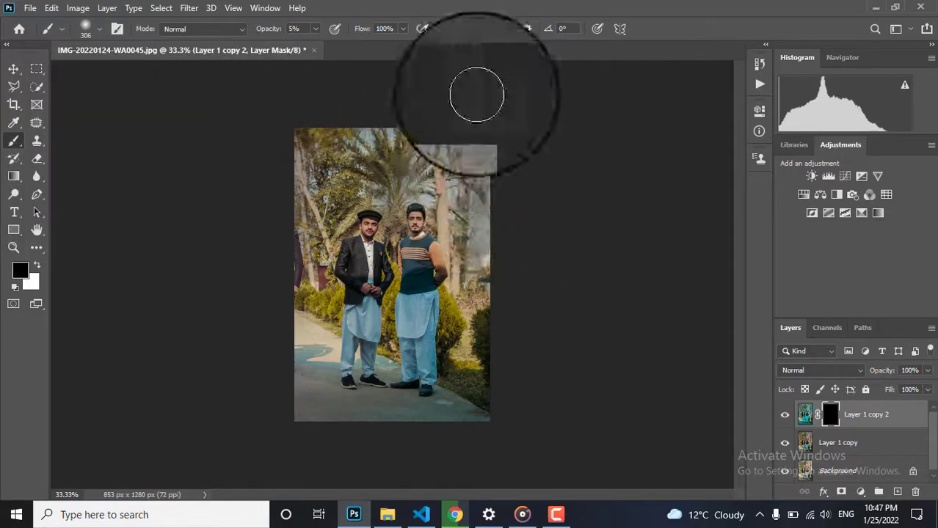
pyautogui.click(294, 29)
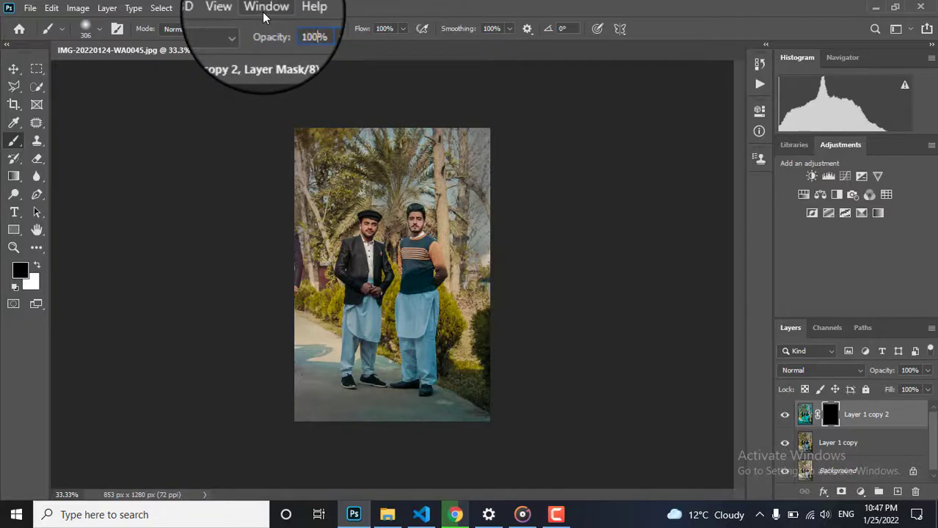
pyautogui.press('Return')
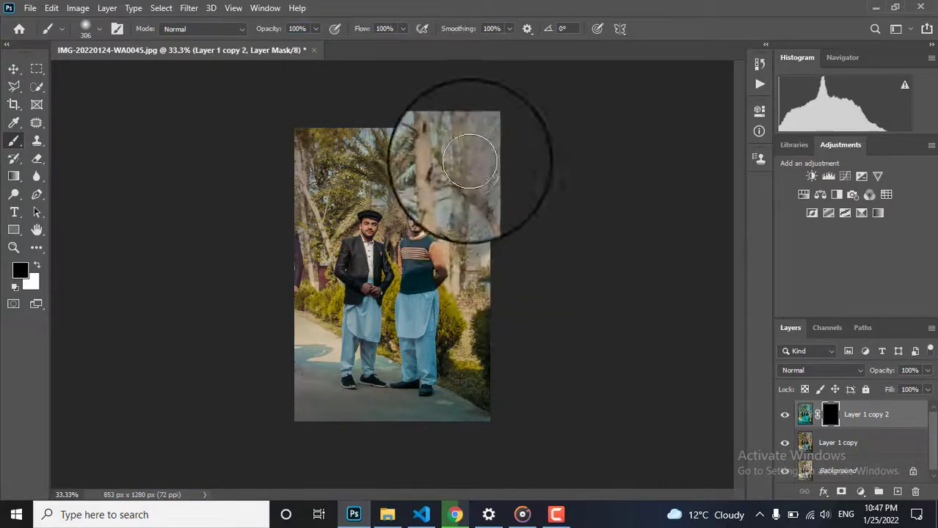
# Step: Paint the mask white over the sky and trees behind the two men to reveal the cyan grading
pyautogui.click(38, 266)
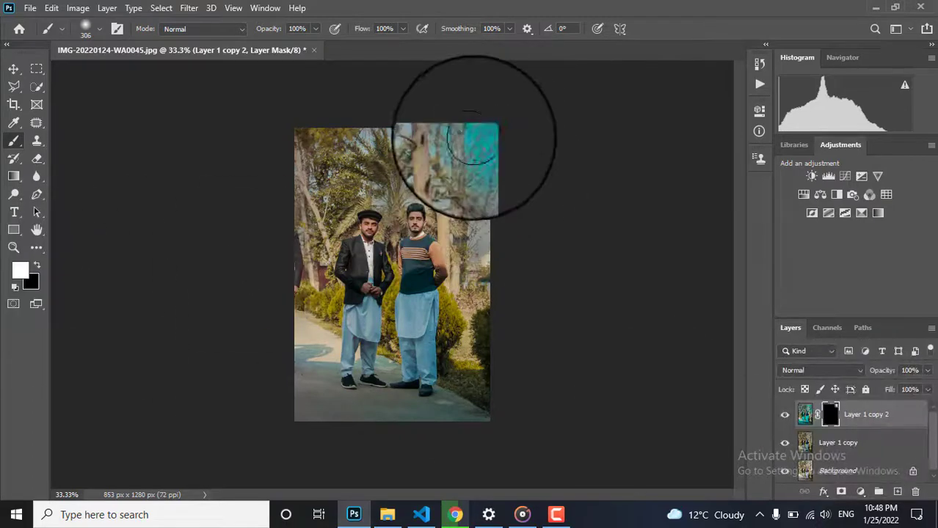
pyautogui.moveTo(473, 143)
pyautogui.mouseDown()
pyautogui.moveTo(402, 134)
pyautogui.moveTo(321, 152)
pyautogui.moveTo(290, 256)
pyautogui.moveTo(304, 287)
pyautogui.moveTo(312, 257)
pyautogui.moveTo(313, 296)
pyautogui.moveTo(473, 234)
pyautogui.moveTo(478, 262)
pyautogui.moveTo(475, 227)
pyautogui.mouseUp()
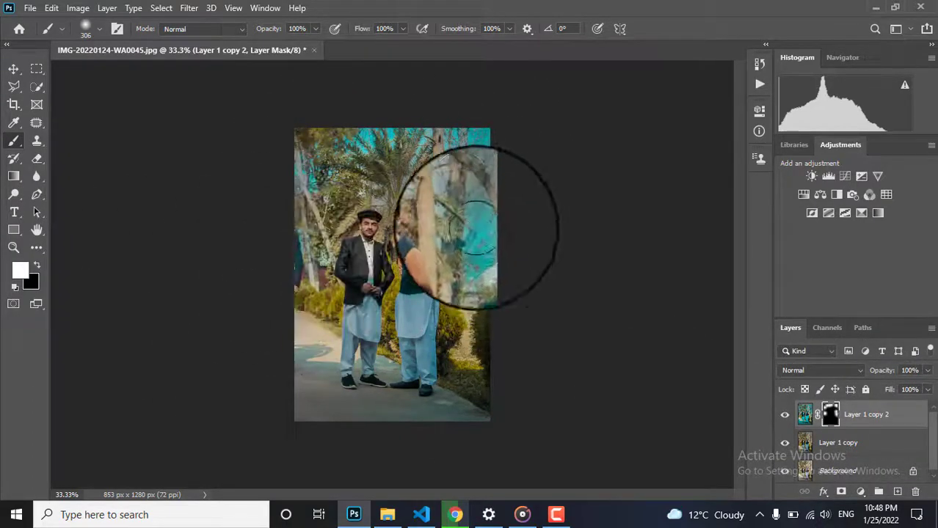
pyautogui.hotkey('ctrl', '+')
pyautogui.hotkey('ctrl', '+')
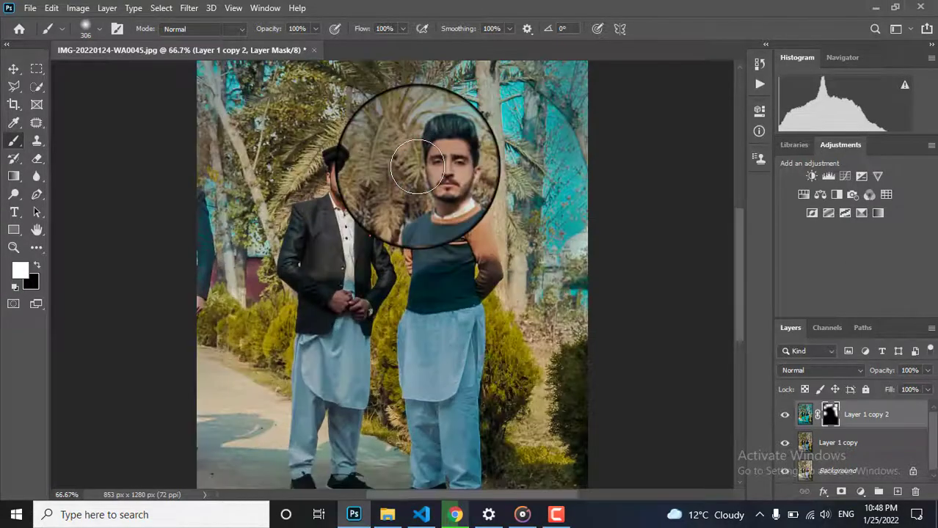
pyautogui.moveTo(419, 166); pyautogui.dragTo(456, 292)
pyautogui.moveTo(391, 227)
pyautogui.mouseDown()
pyautogui.moveTo(333, 205)
pyautogui.moveTo(501, 213)
pyautogui.mouseUp()
# Step: Reduce the brush to 67 px and paint the remaining background gaps around the heads and among the trees on the mask
pyautogui.click(99, 28)
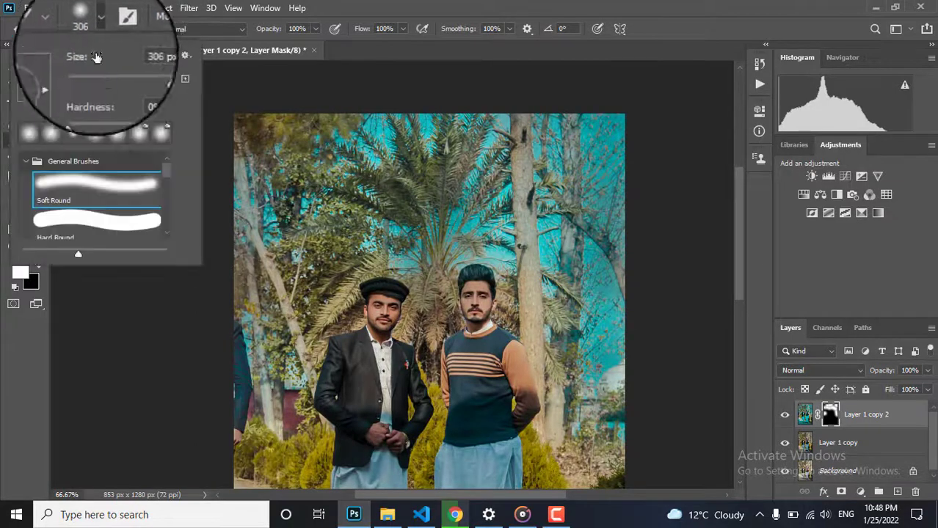
pyautogui.click(105, 74)
pyautogui.click(451, 294)
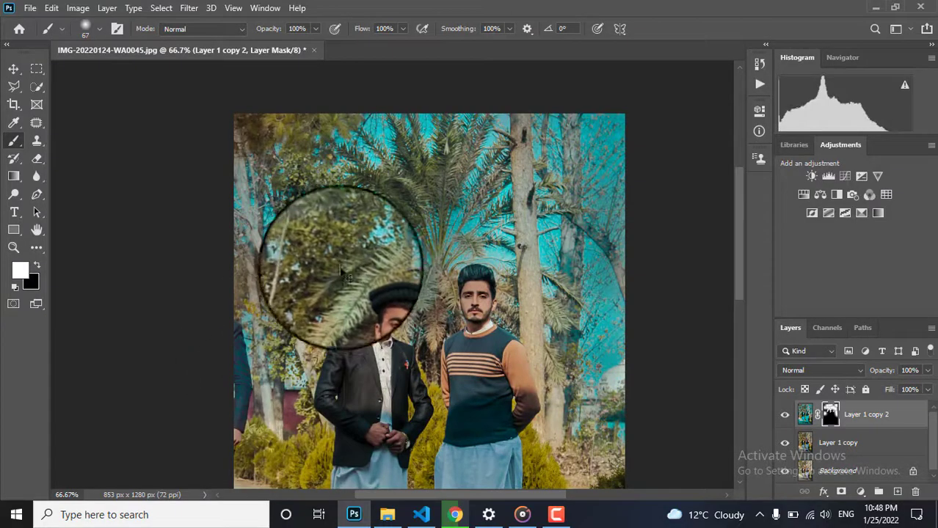
pyautogui.hscroll(-2, 323, 293)
pyautogui.moveTo(293, 235)
pyautogui.mouseDown()
pyautogui.moveTo(284, 194)
pyautogui.moveTo(291, 243)
pyautogui.moveTo(315, 229)
pyautogui.mouseUp()
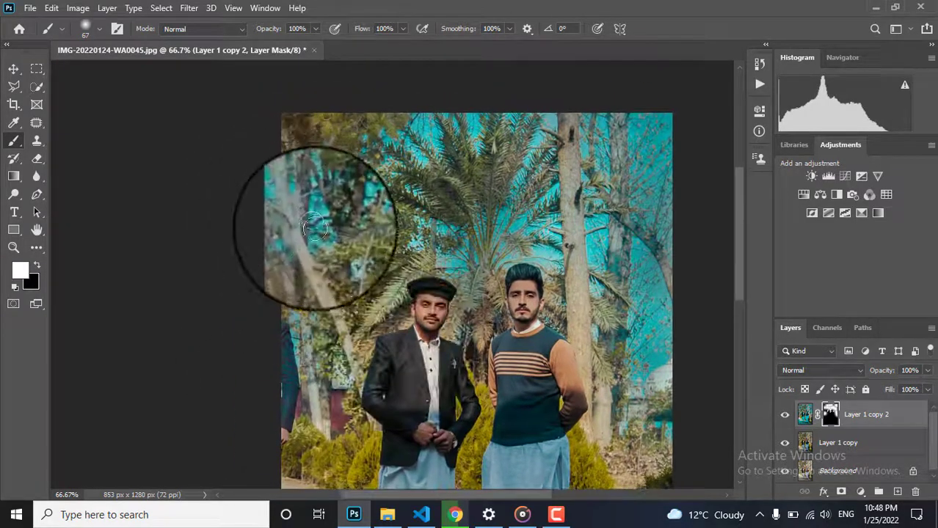
# Step: Try to reveal the cyan grading on the lower-left part of the path with the brush at full opacity
pyautogui.scroll(-10, 587, 176)
pyautogui.hscroll(1, 587, 176)
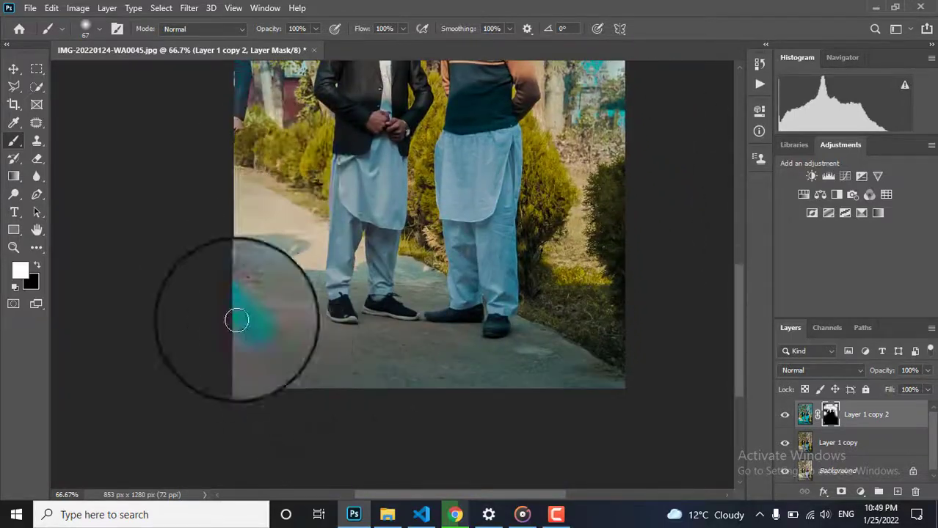
pyautogui.moveTo(236, 320)
pyautogui.mouseDown()
pyautogui.moveTo(244, 369)
pyautogui.moveTo(248, 346)
pyautogui.moveTo(367, 363)
pyautogui.moveTo(285, 359)
pyautogui.mouseUp()
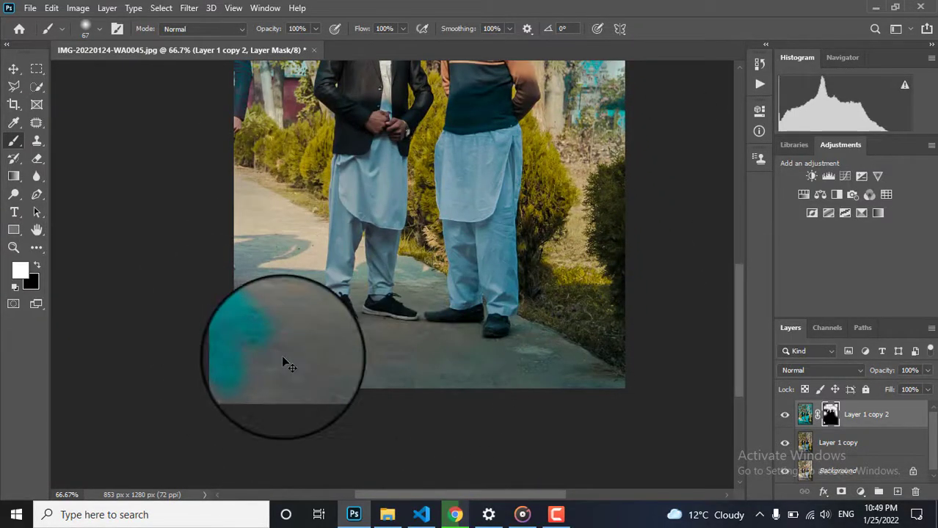
pyautogui.hotkey('ctrl', 'z')
# Step: Set the brush opacity to 10% and its size to 432 px
pyautogui.click(269, 29)
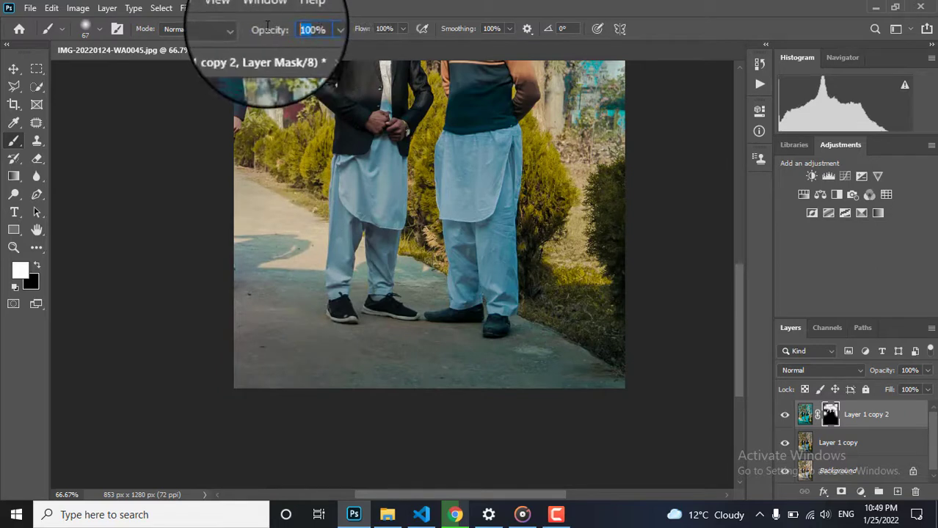
pyautogui.click(99, 29)
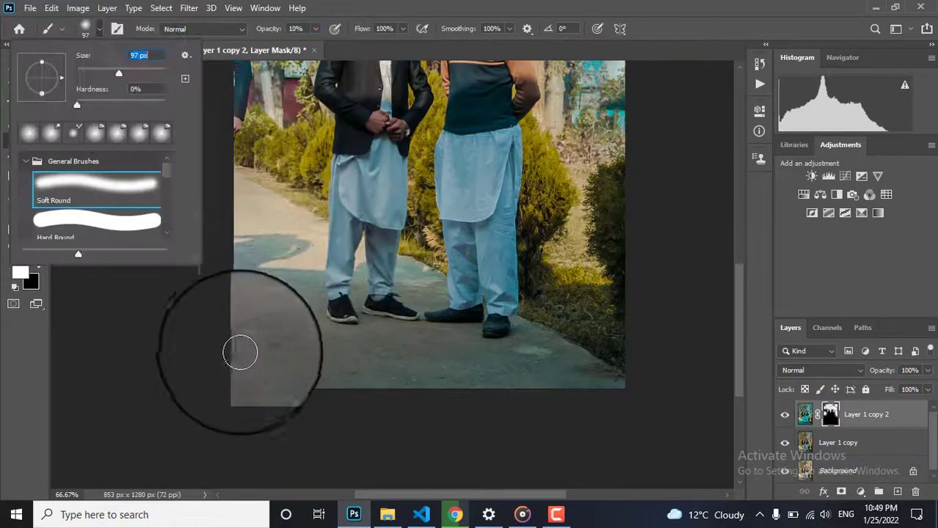
pyautogui.moveTo(104, 77); pyautogui.dragTo(140, 65)
pyautogui.click(153, 75)
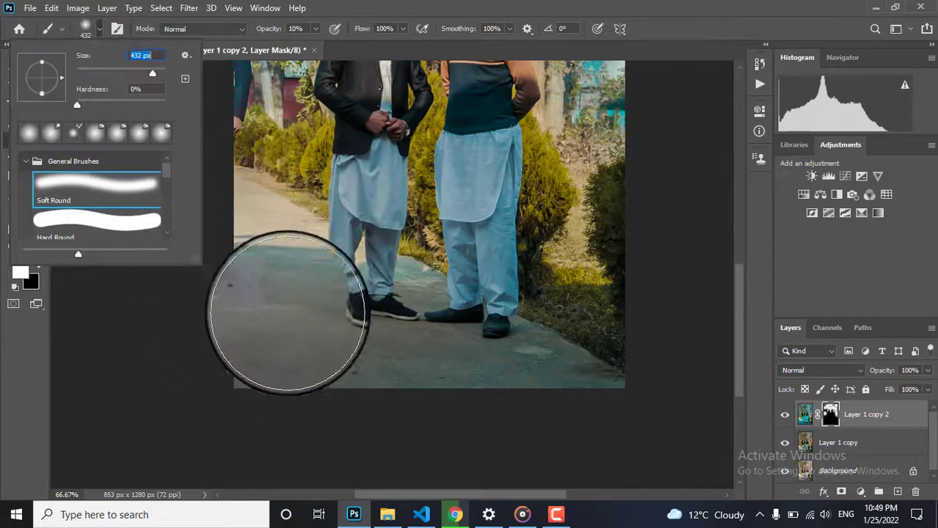
# Step: Paint the mask over the path around the men's feet to reveal a faint cyan tint on the ground
pyautogui.moveTo(290, 321)
pyautogui.mouseDown()
pyautogui.moveTo(298, 393)
pyautogui.moveTo(521, 407)
pyautogui.moveTo(233, 347)
pyautogui.moveTo(310, 387)
pyautogui.moveTo(708, 372)
pyautogui.moveTo(410, 393)
pyautogui.mouseUp()
pyautogui.moveTo(410, 393); pyautogui.dragTo(428, 467)
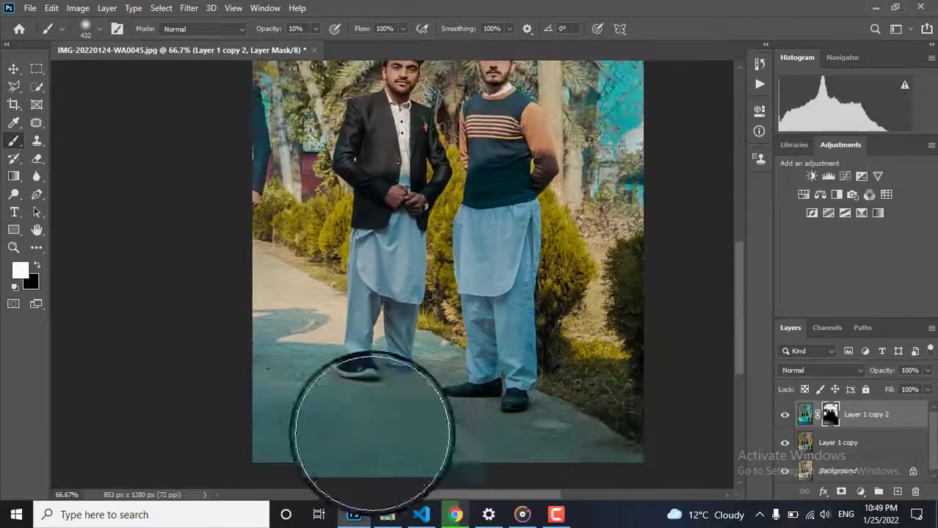
pyautogui.moveTo(373, 422); pyautogui.dragTo(412, 449)
pyautogui.scroll(3, 596, 314)
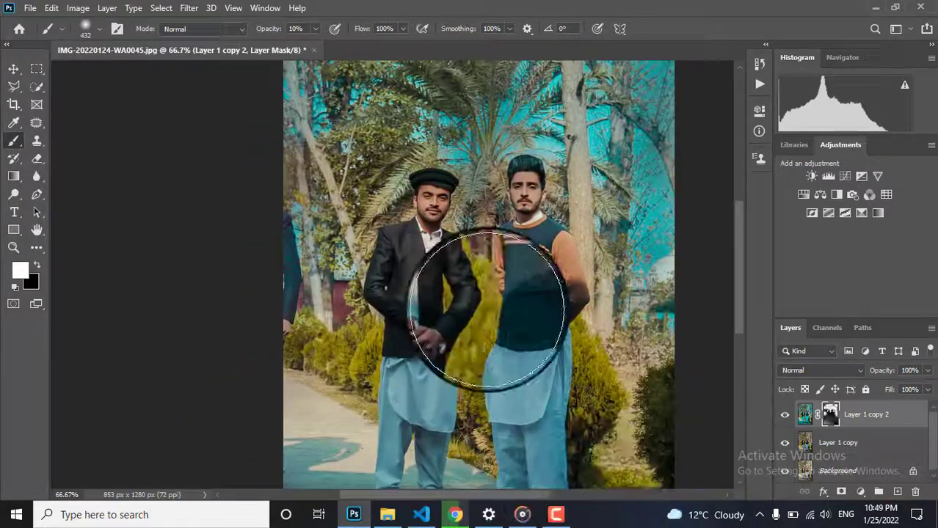
# Step: Merge Layer 1 copy 2 and Layer 1 copy into a single layer
pyautogui.hotkey('ctrl', '-')
pyautogui.hotkey('ctrl', '-')
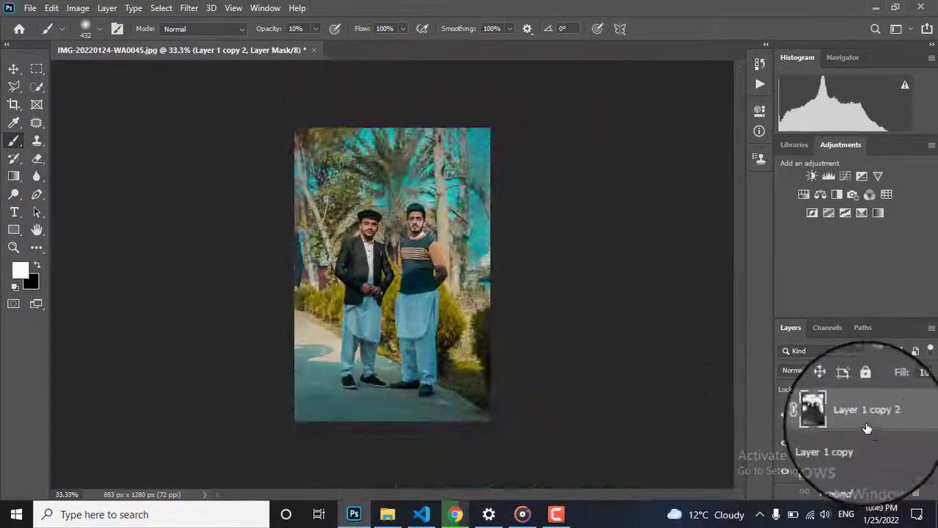
pyautogui.keyDown('ctrl'); pyautogui.click(861, 438); pyautogui.keyUp('ctrl')
pyautogui.rightClick(861, 439)
pyautogui.click(776, 404)
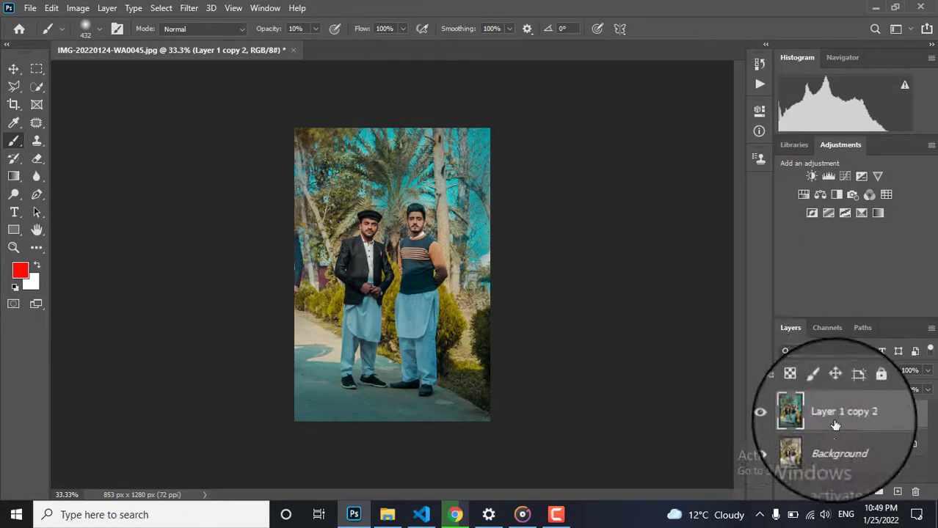
# Step: Open the merged layer in Camera Raw and shift the hue of the aquas to +27 and the blues to -53
pyautogui.hotkey('ctrl', 'shift', 'a')
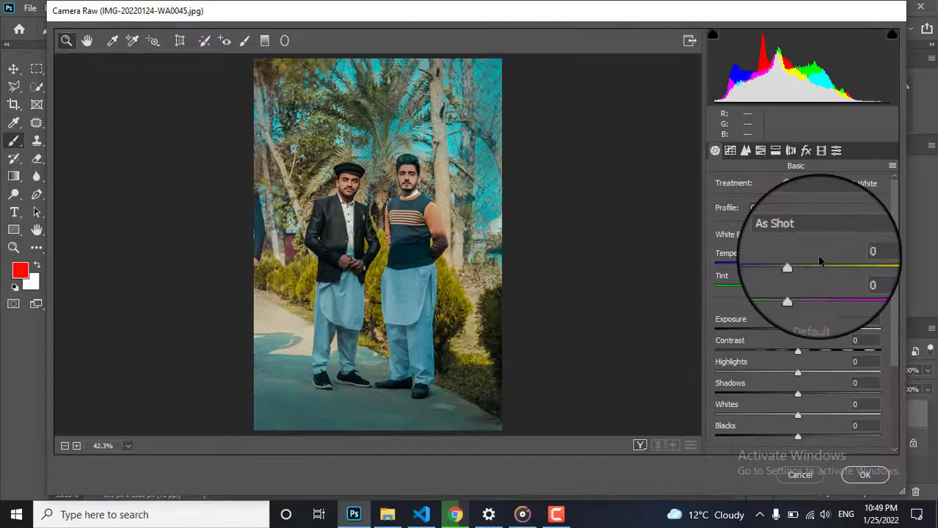
pyautogui.click(776, 131)
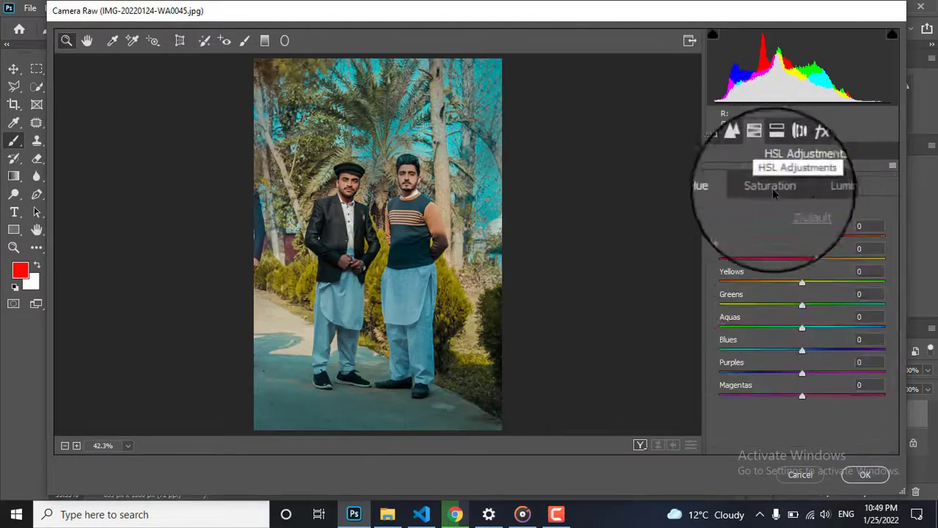
pyautogui.moveTo(802, 328); pyautogui.dragTo(878, 328)
pyautogui.moveTo(800, 350); pyautogui.dragTo(767, 354)
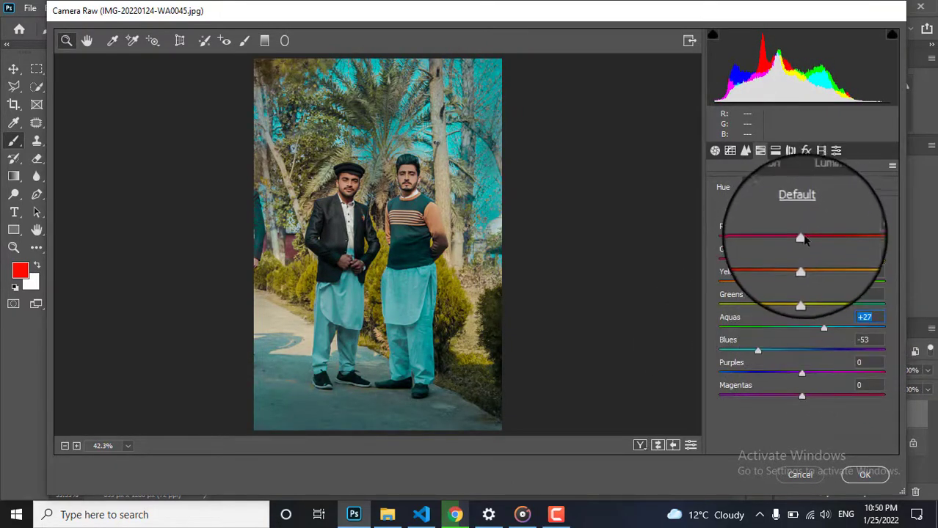
# Step: Raise the saturation of the yellows to +40 and greens to +100, and set the hue of the reds to +6 and greens to -87
pyautogui.click(770, 187)
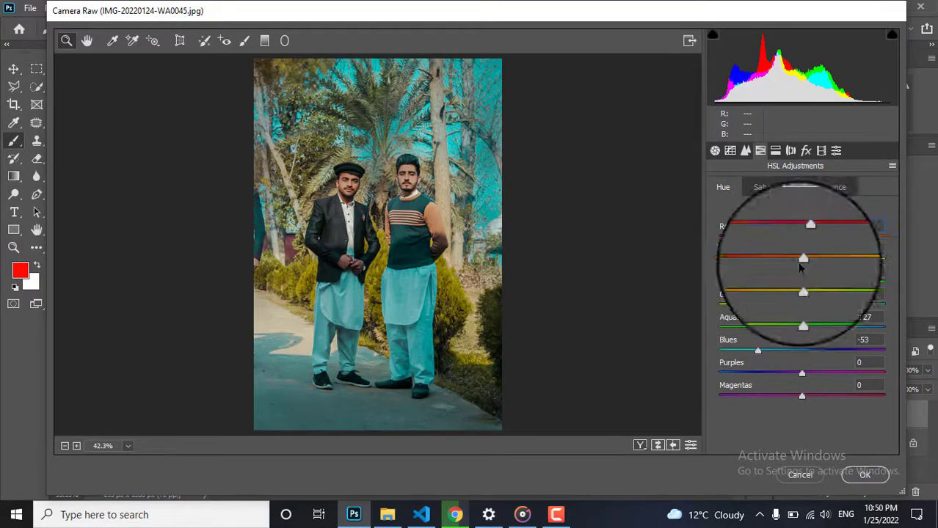
pyautogui.moveTo(802, 282); pyautogui.dragTo(823, 306)
pyautogui.click(722, 187)
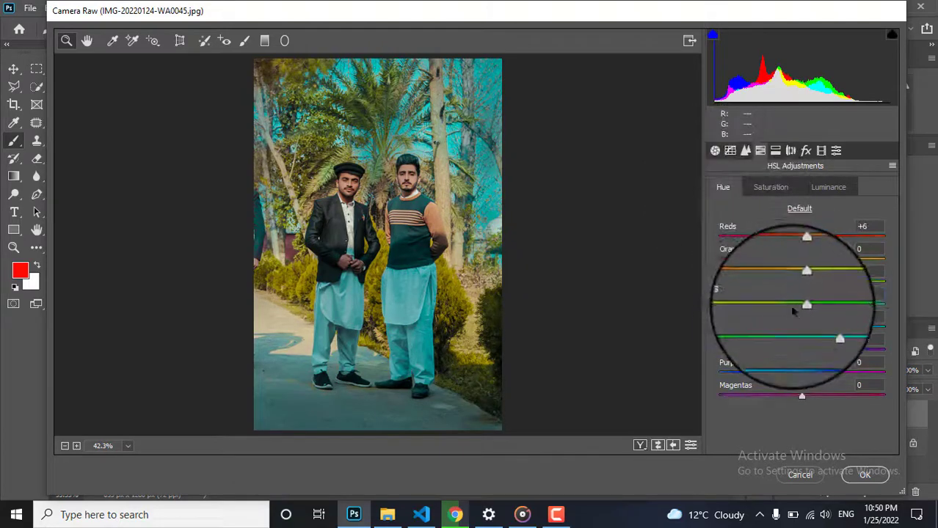
pyautogui.moveTo(731, 311); pyautogui.dragTo(730, 311)
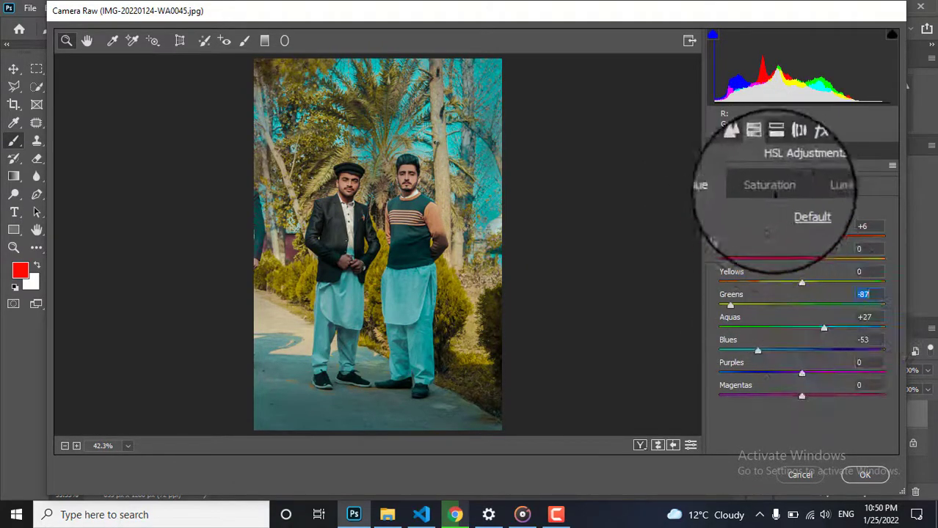
# Step: Darken the photo by setting the exposure to -0.45
pyautogui.click(823, 187)
pyautogui.click(715, 150)
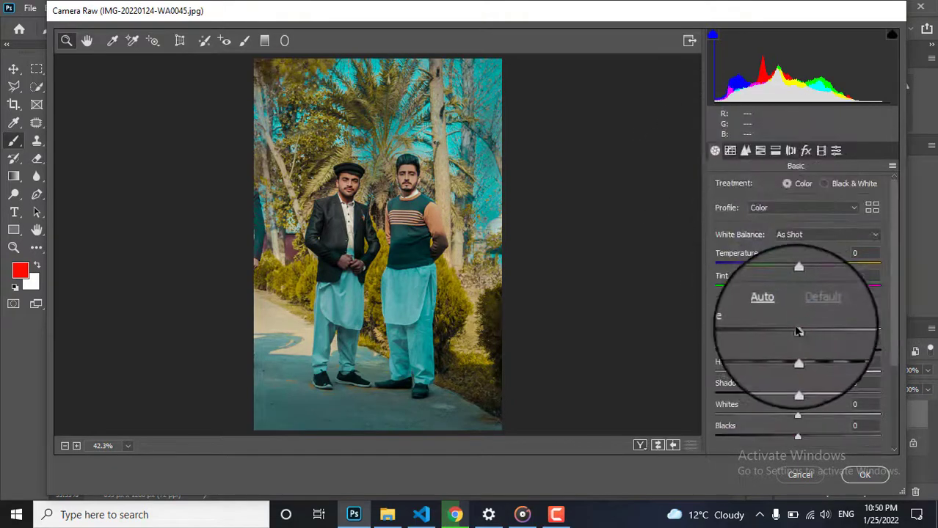
pyautogui.moveTo(801, 330); pyautogui.dragTo(792, 334)
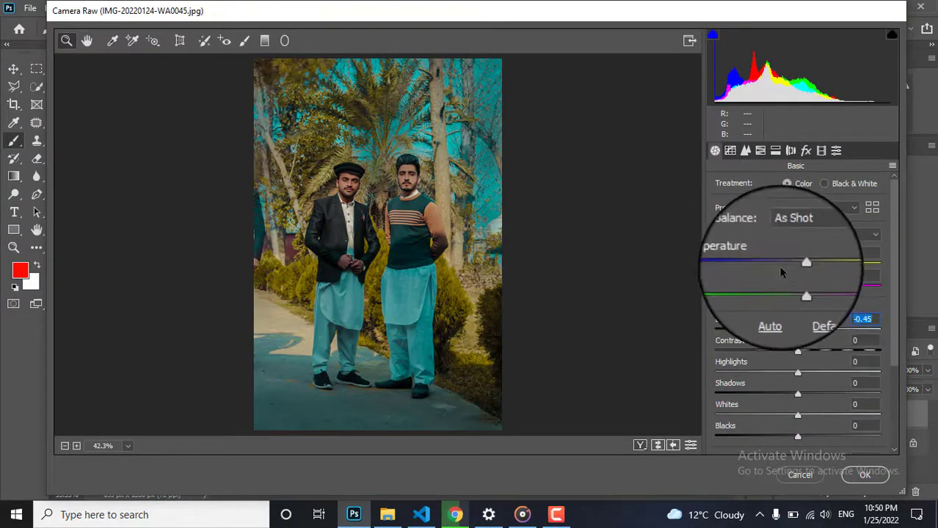
# Step: Split-tone the highlights with hue 63 and saturation 20, and set the balance to -1
pyautogui.click(744, 151)
pyautogui.click(760, 151)
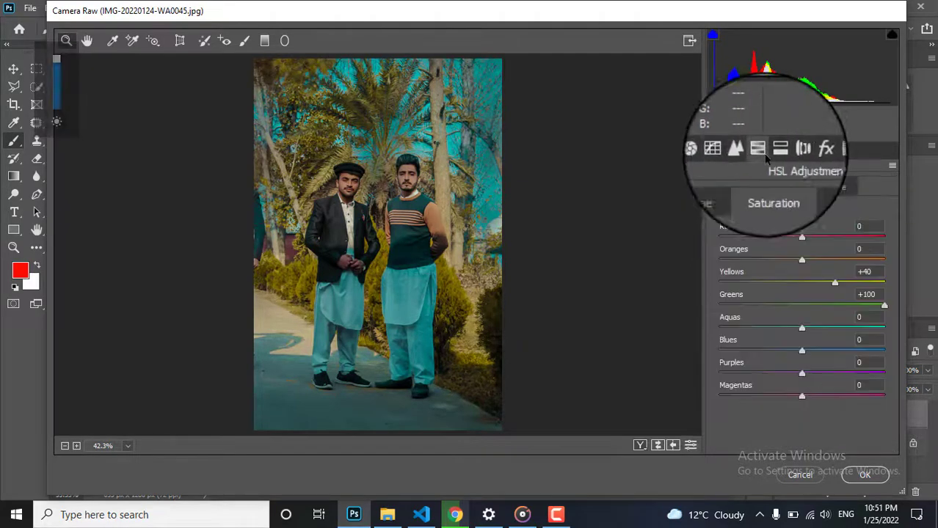
pyautogui.click(774, 150)
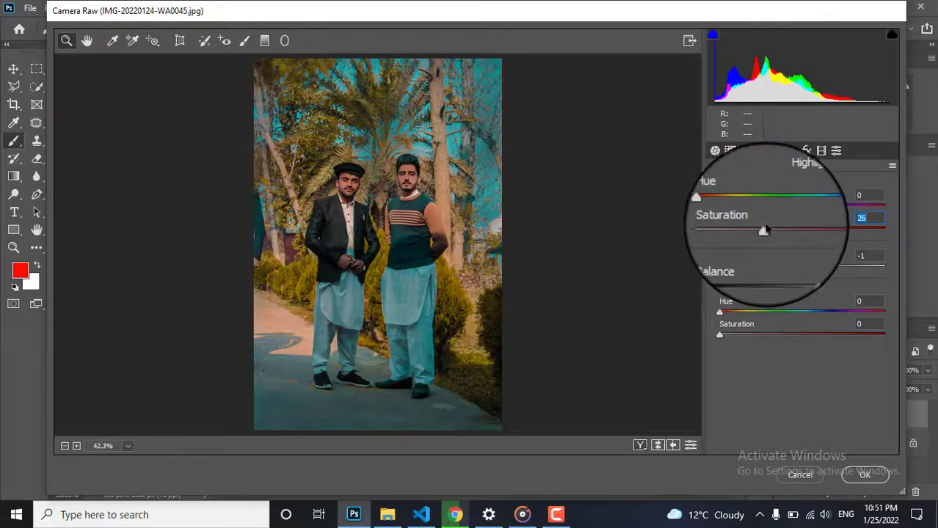
pyautogui.moveTo(335, 146); pyautogui.dragTo(661, 298)
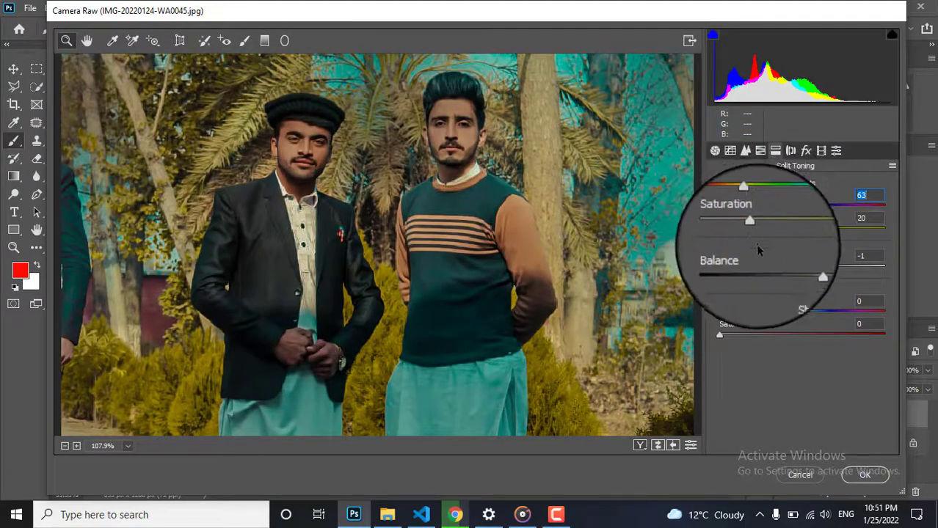
# Step: Darken the photo's edges with a lens vignetting amount of -74, apply the Camera Raw grade, and compare the layer with the original
pyautogui.hotkey('ctrl', '0')
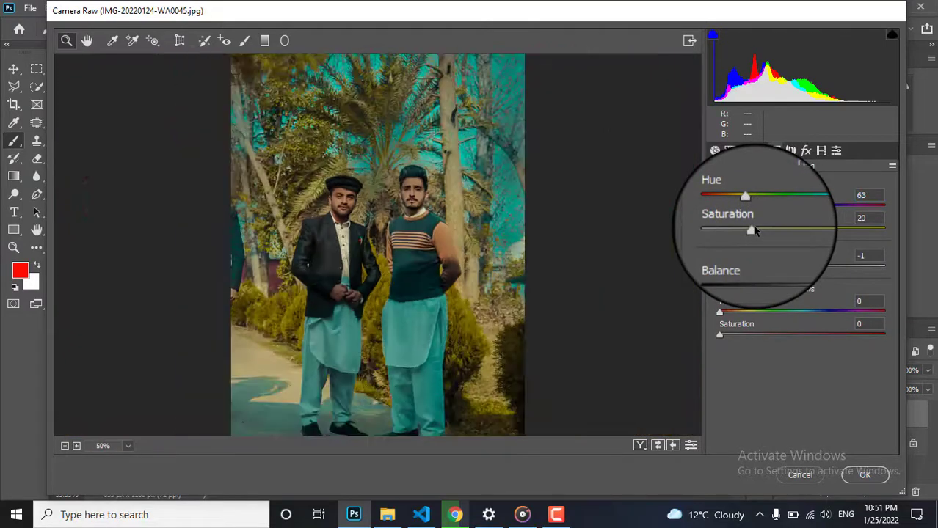
pyautogui.click(744, 150)
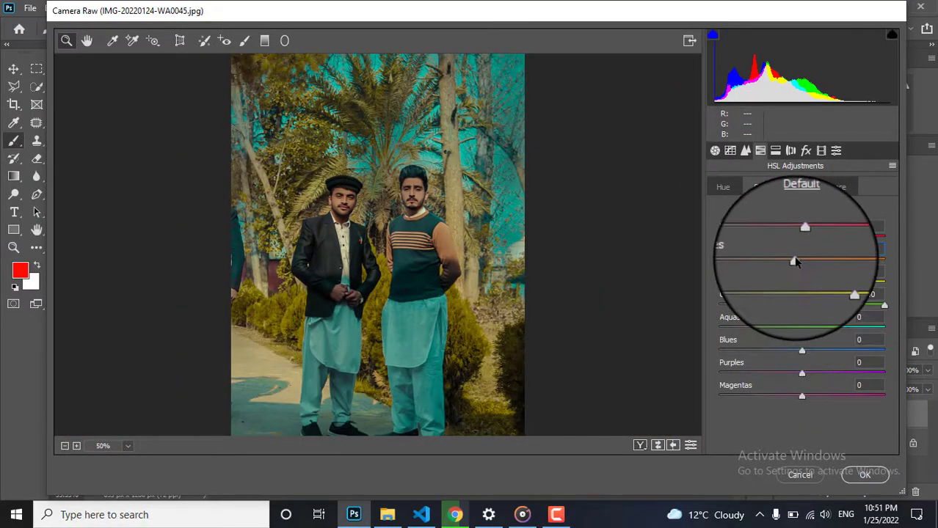
pyautogui.click(775, 151)
pyautogui.click(790, 150)
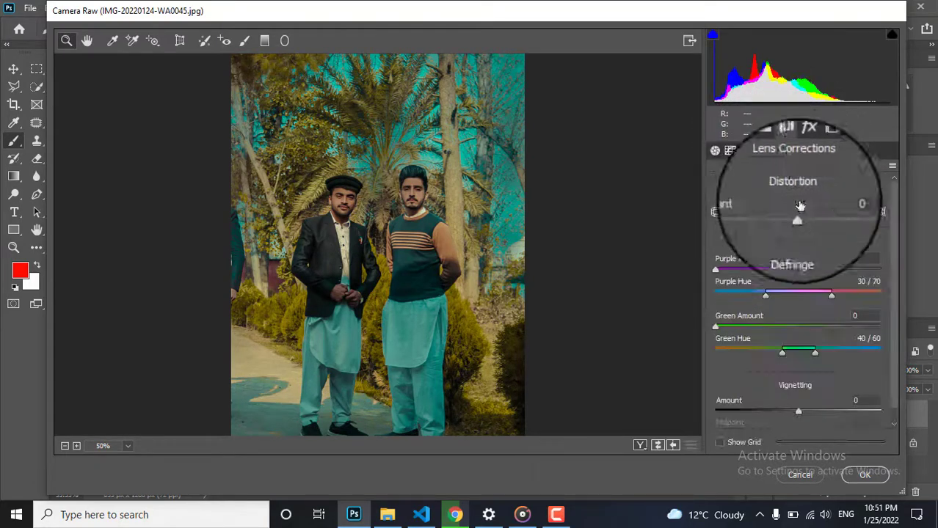
pyautogui.moveTo(798, 410); pyautogui.dragTo(727, 417)
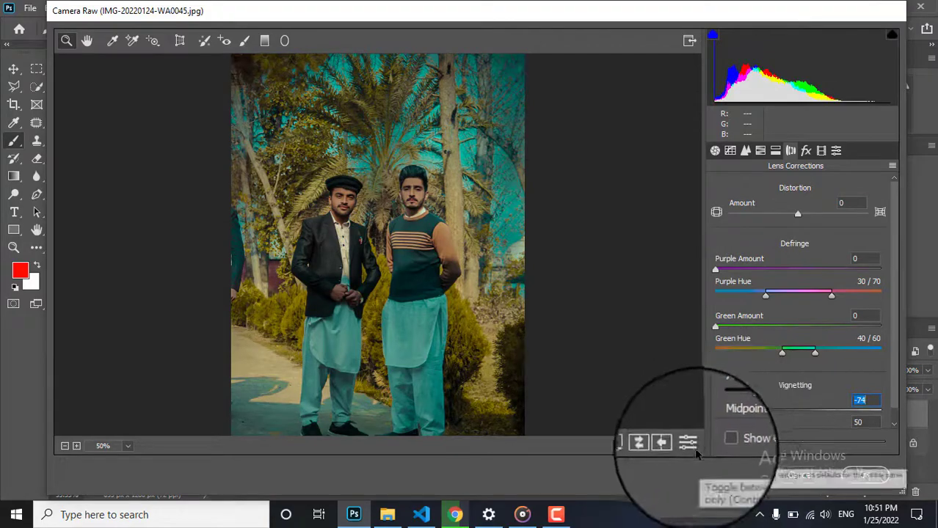
pyautogui.click(864, 475)
pyautogui.click(785, 417)
pyautogui.click(784, 417)
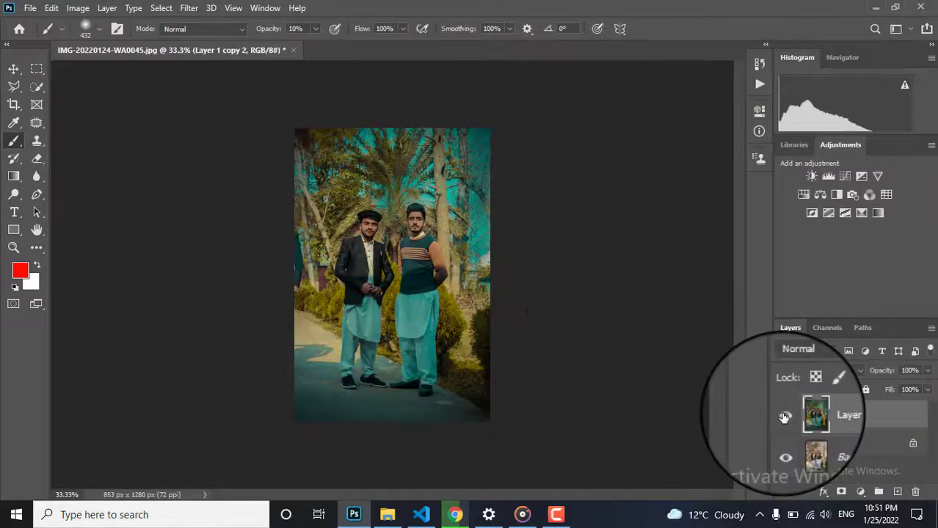
# Step: Duplicate the graded layer and set up a soft round brush at 5% opacity and 62 px
pyautogui.rightClick(13, 141)
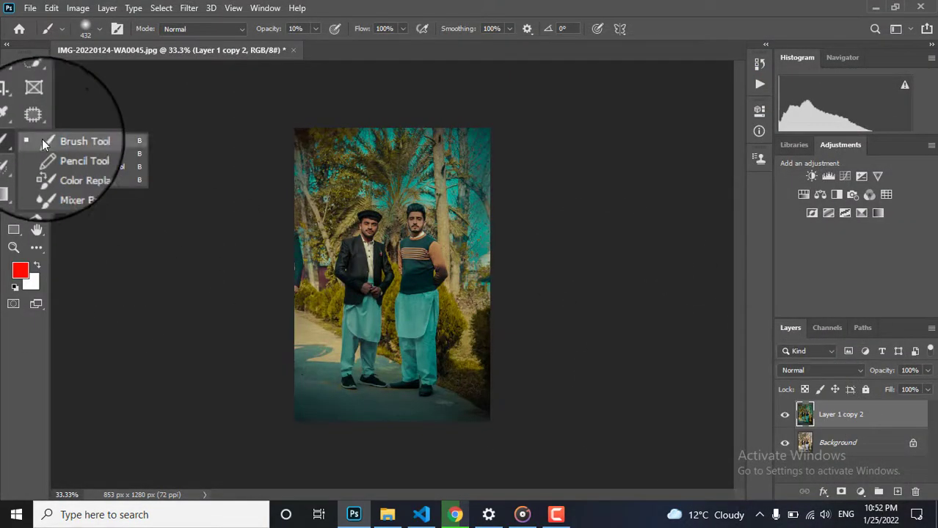
pyautogui.click(42, 141)
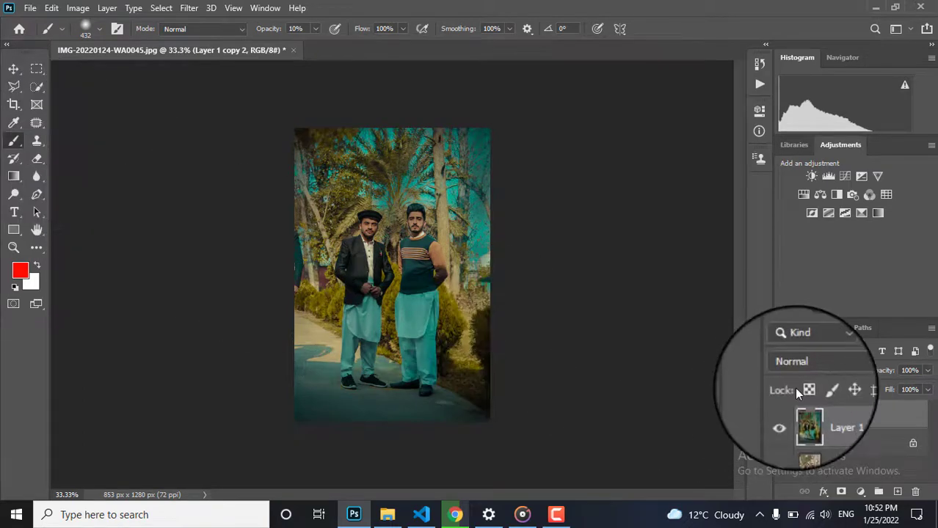
pyautogui.moveTo(292, 28)
pyautogui.mouseDown()
pyautogui.moveTo(269, 23)
pyautogui.moveTo(286, 29)
pyautogui.moveTo(274, 28)
pyautogui.mouseUp()
pyautogui.write('5')
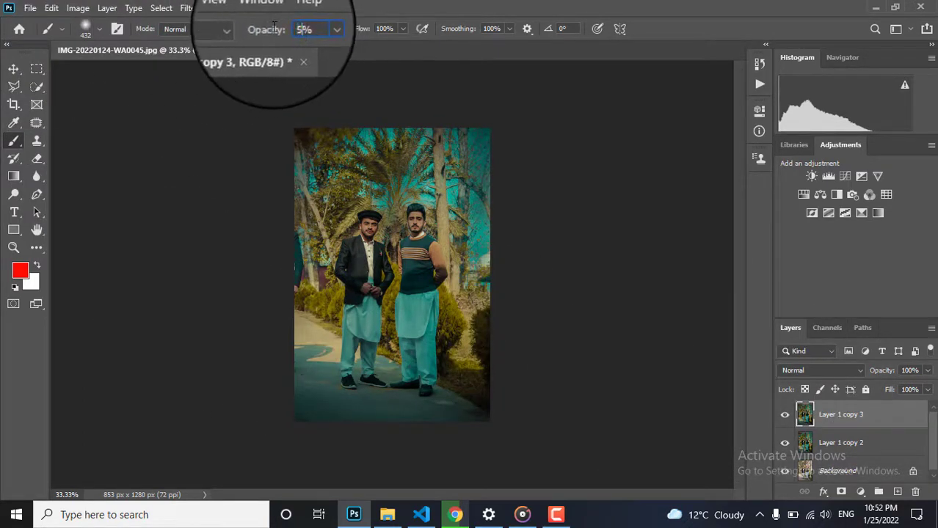
pyautogui.click(100, 29)
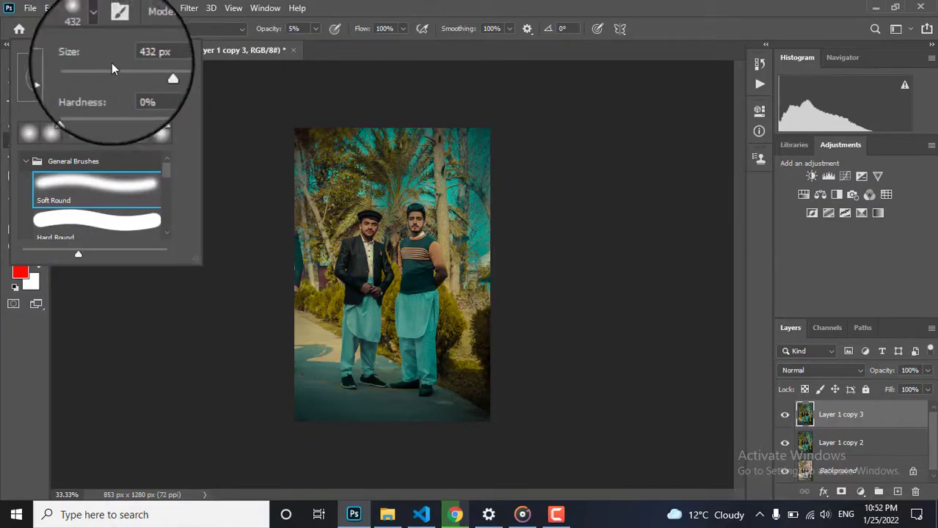
pyautogui.click(104, 71)
# Step: Reduce the brush size to 15 px and tint both men's lips with a faint red
pyautogui.hotkey('ctrl', '+')
pyautogui.hotkey('ctrl', '+')
pyautogui.hotkey('ctrl', '+')
pyautogui.hotkey('ctrl', '+')
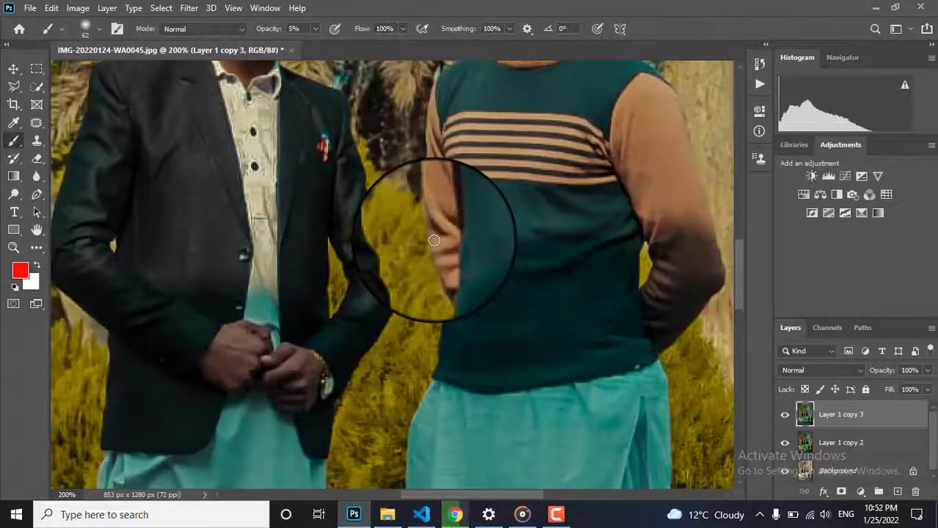
pyautogui.moveTo(313, 196); pyautogui.dragTo(399, 398)
pyautogui.click(85, 29)
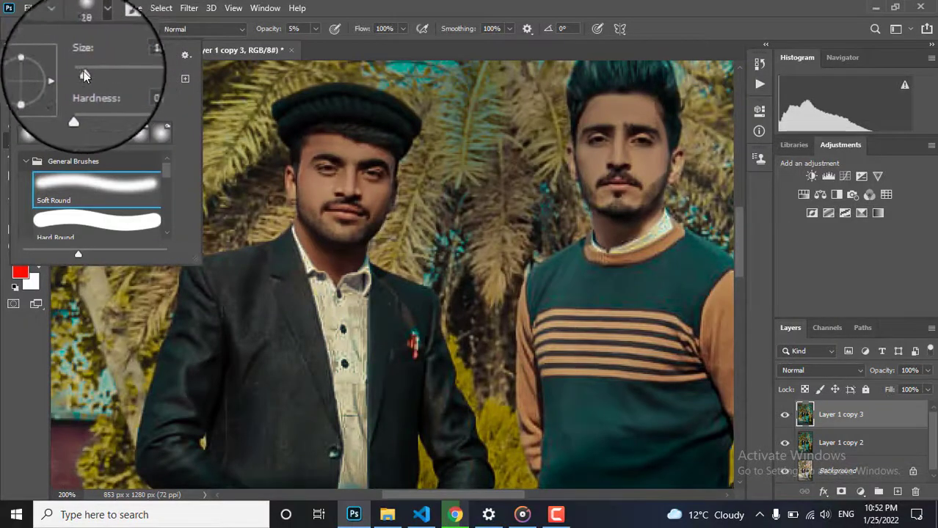
pyautogui.moveTo(83, 71); pyautogui.dragTo(82, 71)
pyautogui.click(343, 212)
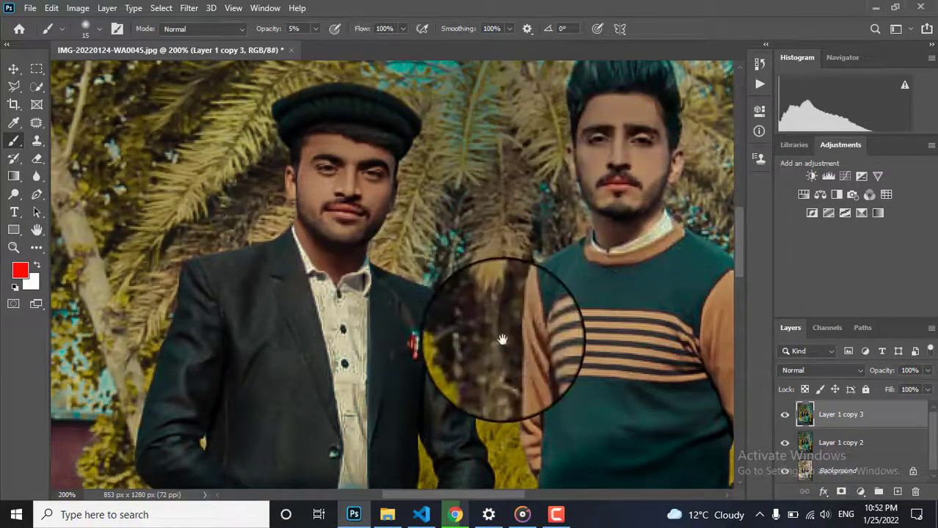
# Step: Inspect the tinted lips and the overall color grade both close up and across the whole photo
pyautogui.moveTo(502, 339); pyautogui.dragTo(328, 278)
pyautogui.hotkey('ctrl', '-')
pyautogui.hotkey('ctrl', '-')
pyautogui.hotkey('ctrl', '-')
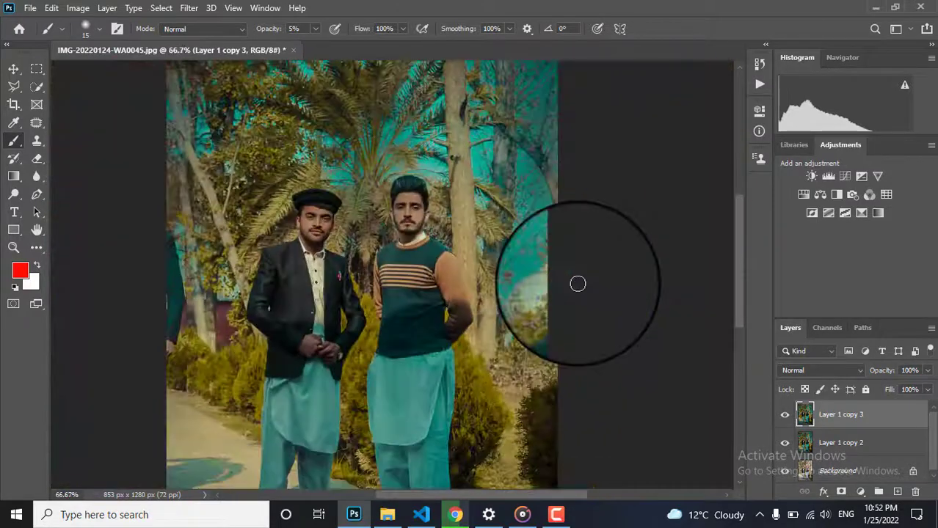
pyautogui.hotkey('ctrl', '-')
pyautogui.hotkey('ctrl', '+')
pyautogui.hotkey('ctrl', '+')
pyautogui.hotkey('ctrl', '+')
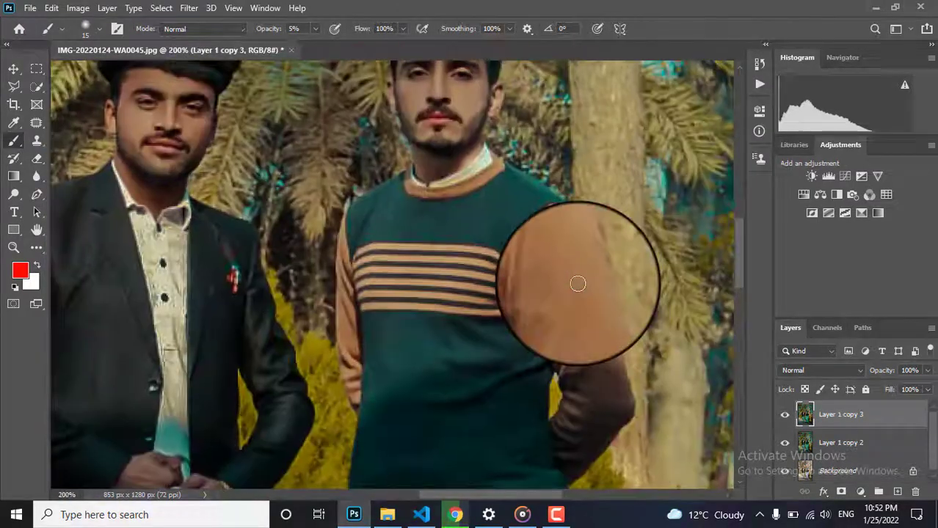
pyautogui.moveTo(231, 225); pyautogui.dragTo(285, 262)
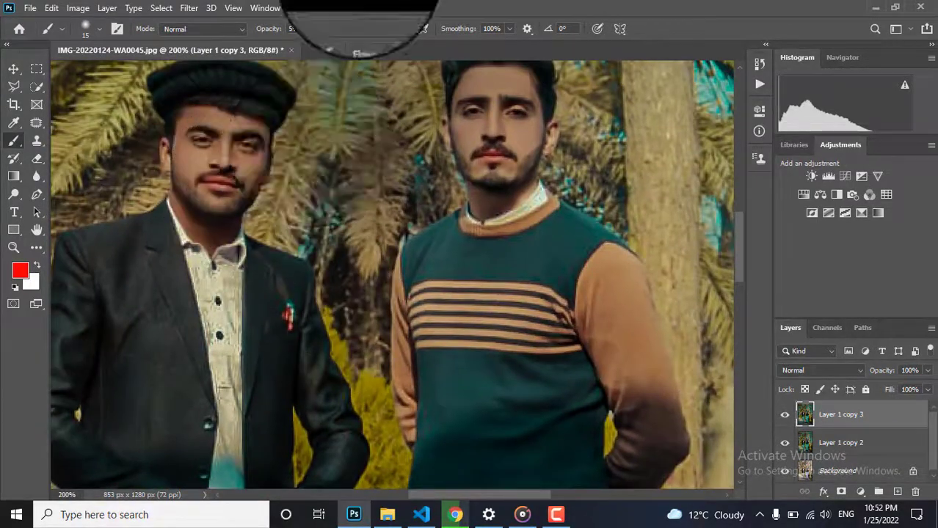
pyautogui.hotkey('ctrl', '-')
pyautogui.hotkey('ctrl', '-')
pyautogui.hotkey('ctrl', '-')
pyautogui.hotkey('ctrl', '-')
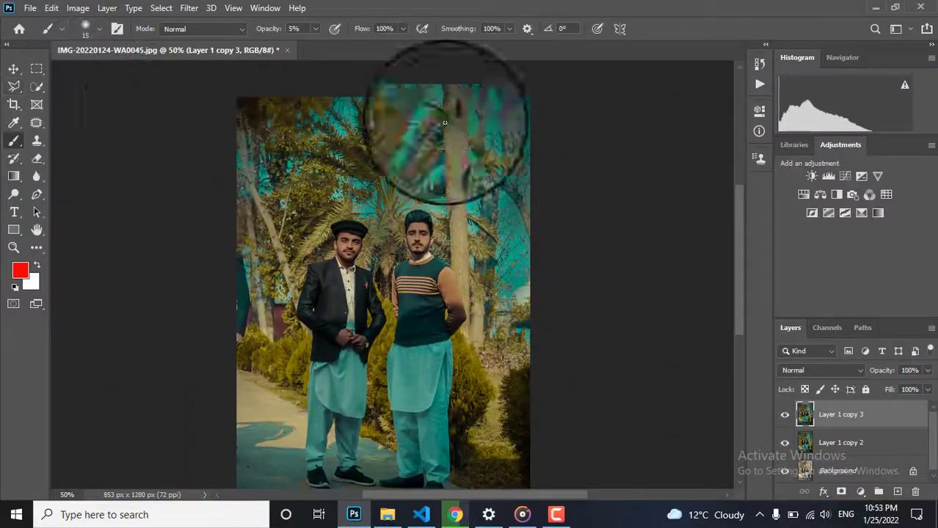
pyautogui.hotkey('ctrl', '-')
pyautogui.hotkey('ctrl', '+')
pyautogui.hotkey('ctrl', '-')
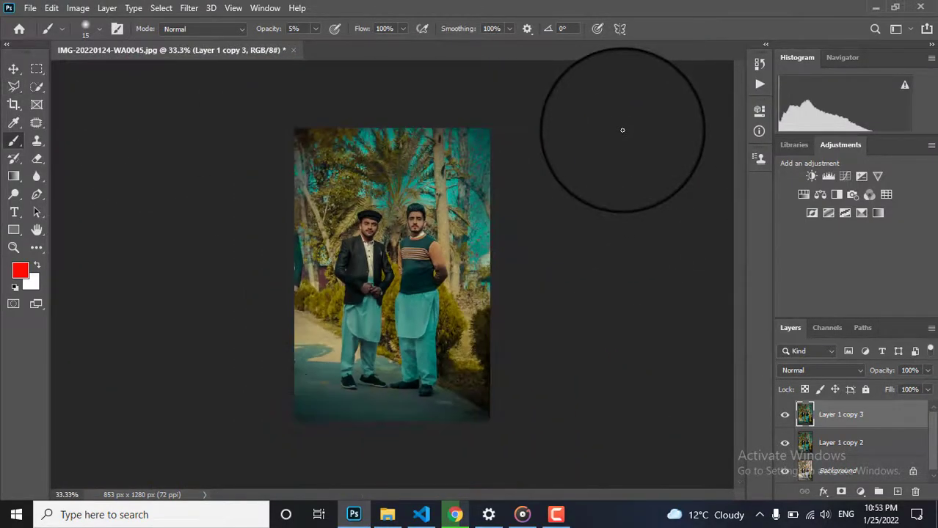
# Step: Prepare a web export of the photo as a JPEG with Very High quality
pyautogui.hotkey('ctrl', 'alt', 'shift', 's')
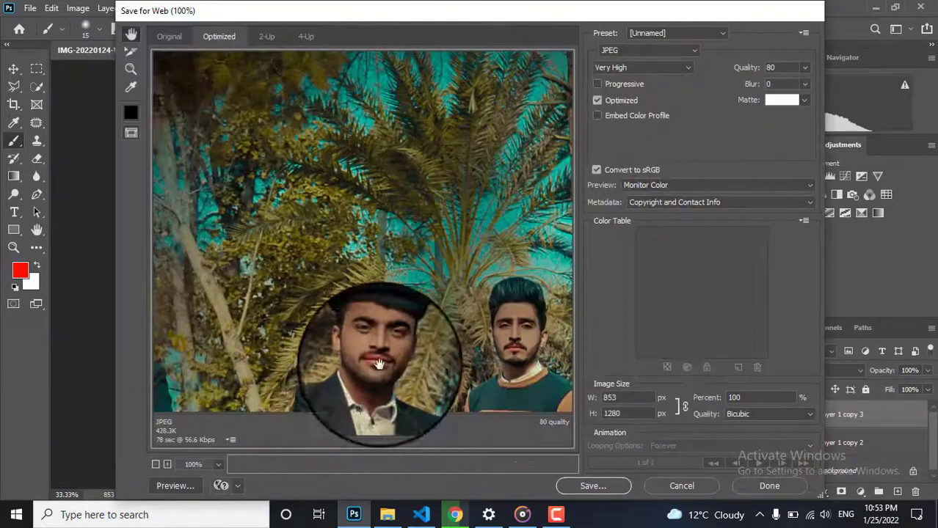
pyautogui.moveTo(377, 376); pyautogui.dragTo(293, 226)
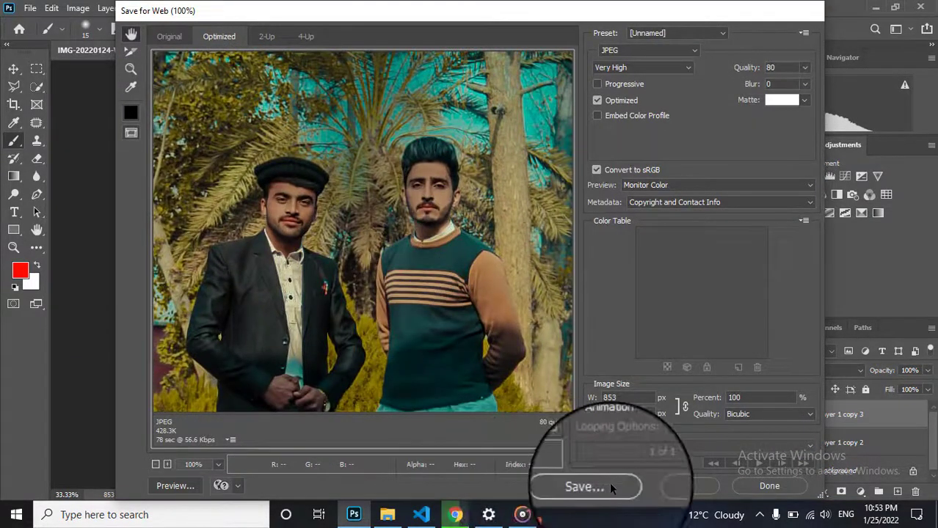
pyautogui.click(653, 50)
pyautogui.click(656, 74)
pyautogui.click(642, 67)
pyautogui.click(645, 112)
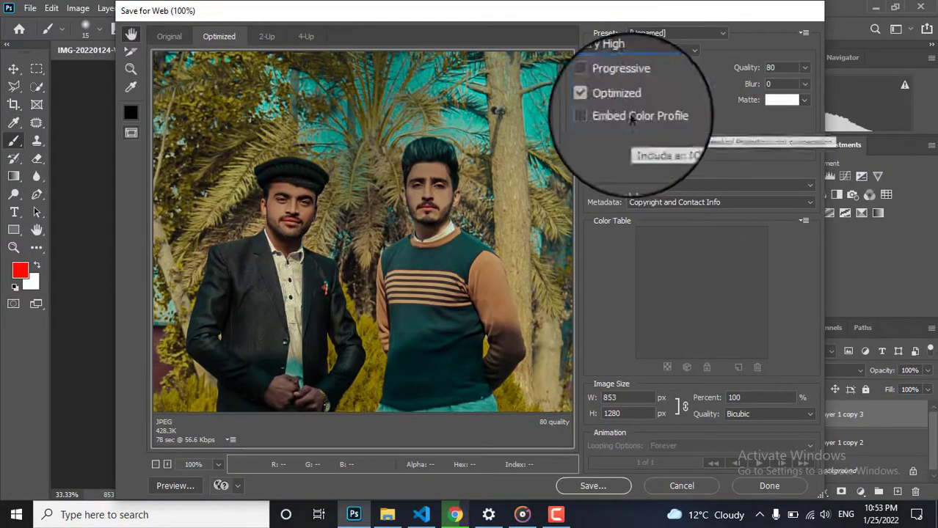
# Step: Save the optimized JPEG to the Desktop, using a person's name as the file name
pyautogui.click(587, 484)
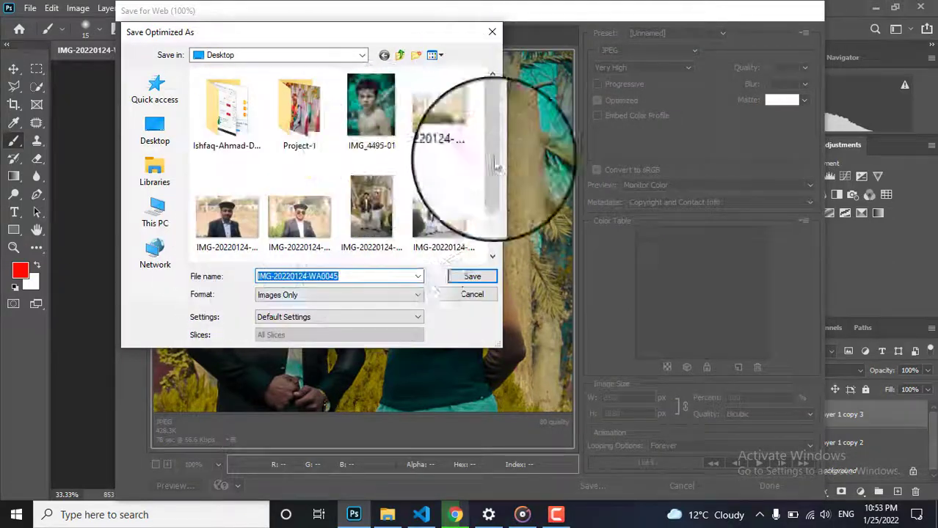
pyautogui.scroll(-3, 494, 157)
pyautogui.click(155, 129)
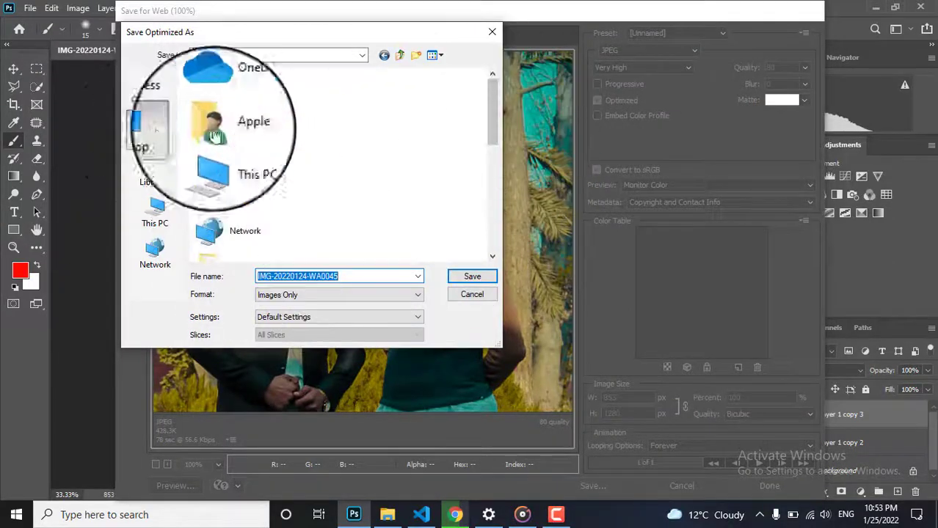
pyautogui.scroll(-10, 490, 183)
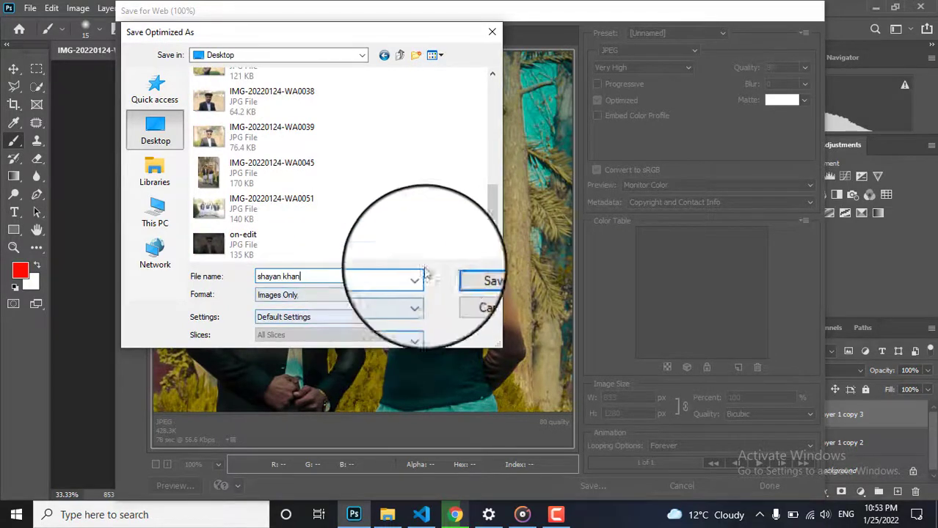
pyautogui.click(482, 276)
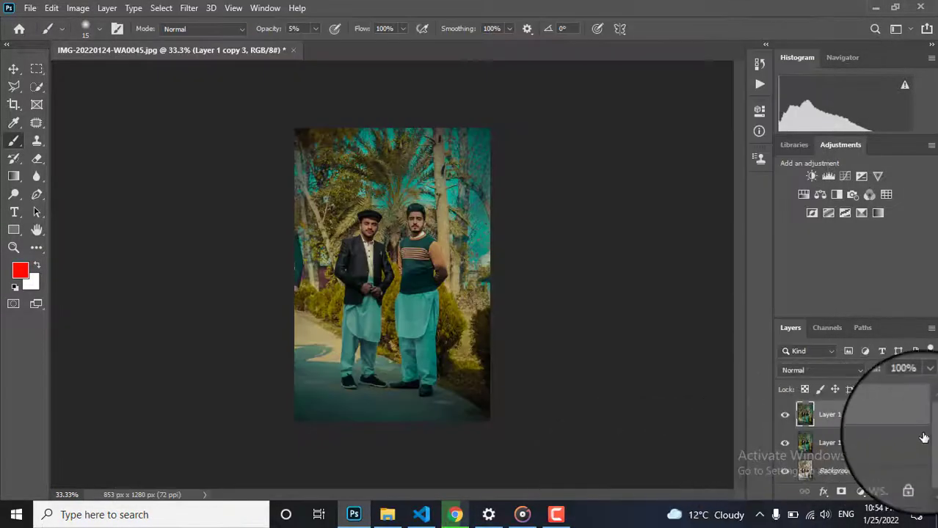
# Step: Merge the two graded layers above the Background into one layer
pyautogui.click(877, 442)
pyautogui.keyDown('ctrl'); pyautogui.click(858, 415); pyautogui.keyUp('ctrl')
pyautogui.rightClick(857, 415)
pyautogui.click(717, 408)
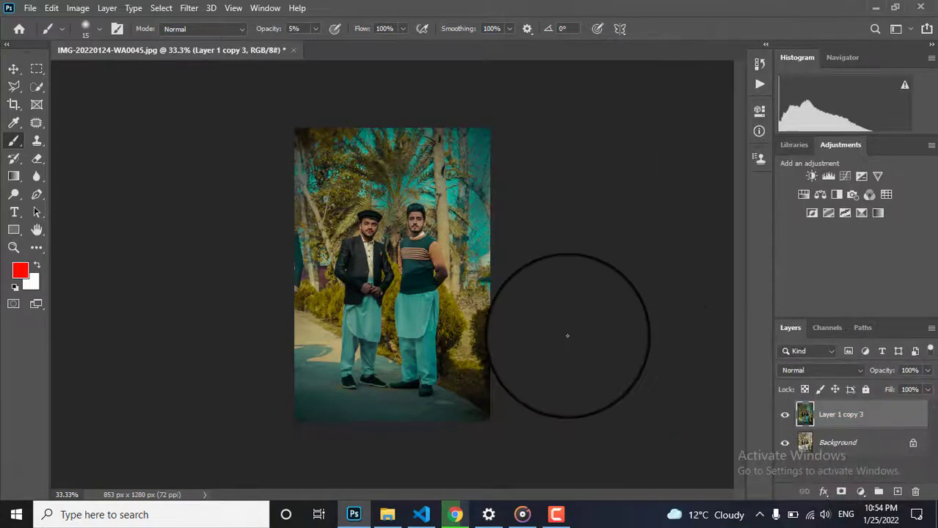
# Step: Compare the edit with the original photo by toggling the merged layer's visibility, leaving it shown
pyautogui.hotkey('ctrl', '+')
pyautogui.hotkey('ctrl', '+')
pyautogui.click(792, 415)
pyautogui.click(791, 416)
pyautogui.doubleClick(791, 415)
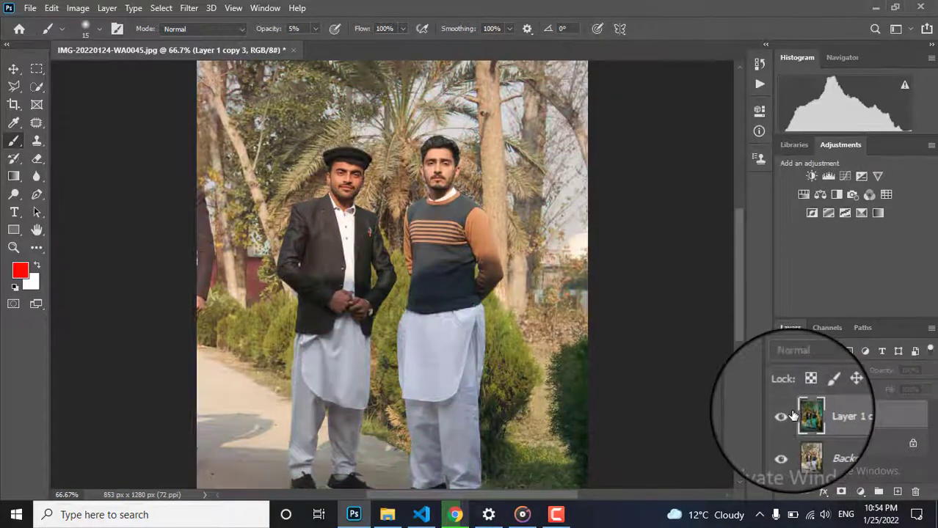
pyautogui.click(791, 415)
pyautogui.click(792, 415)
pyautogui.click(792, 415)
pyautogui.hotkey('ctrl', '-')
pyautogui.hotkey('ctrl', '-')
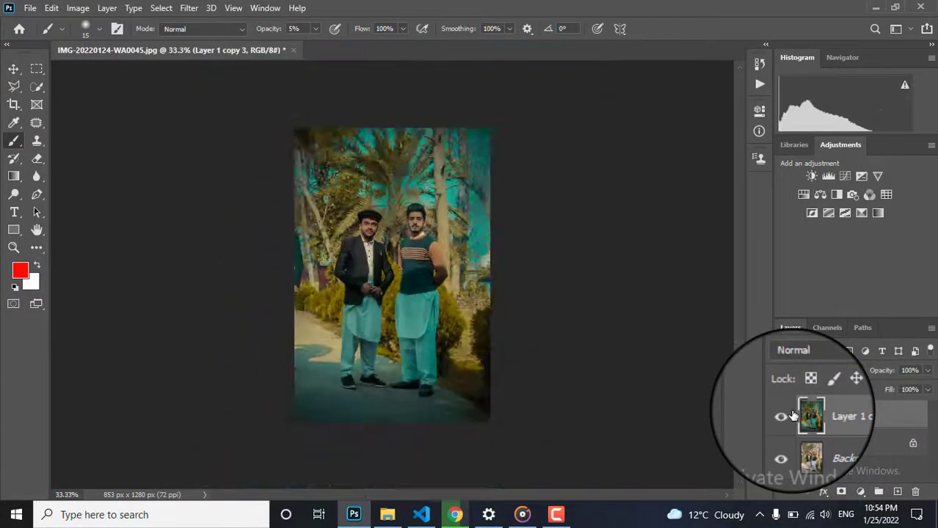